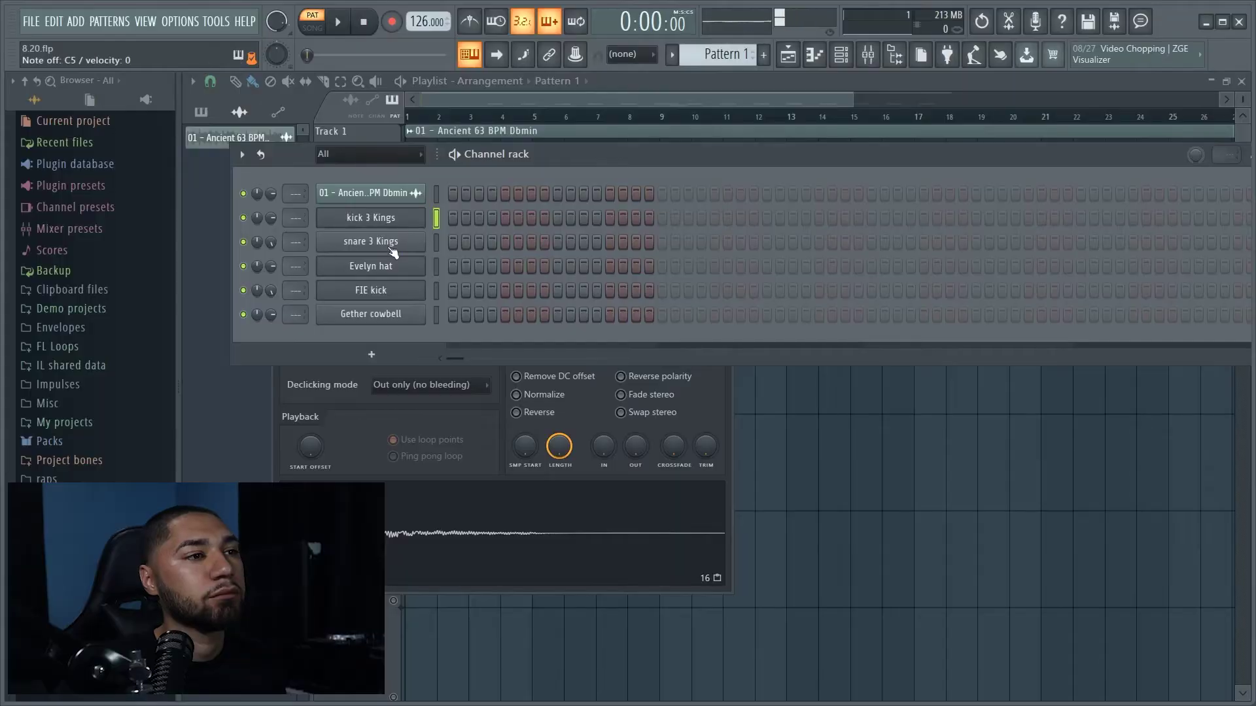
Add a new FPC drum channel to the Channel rack and load its Main preset
left_click(382, 248)
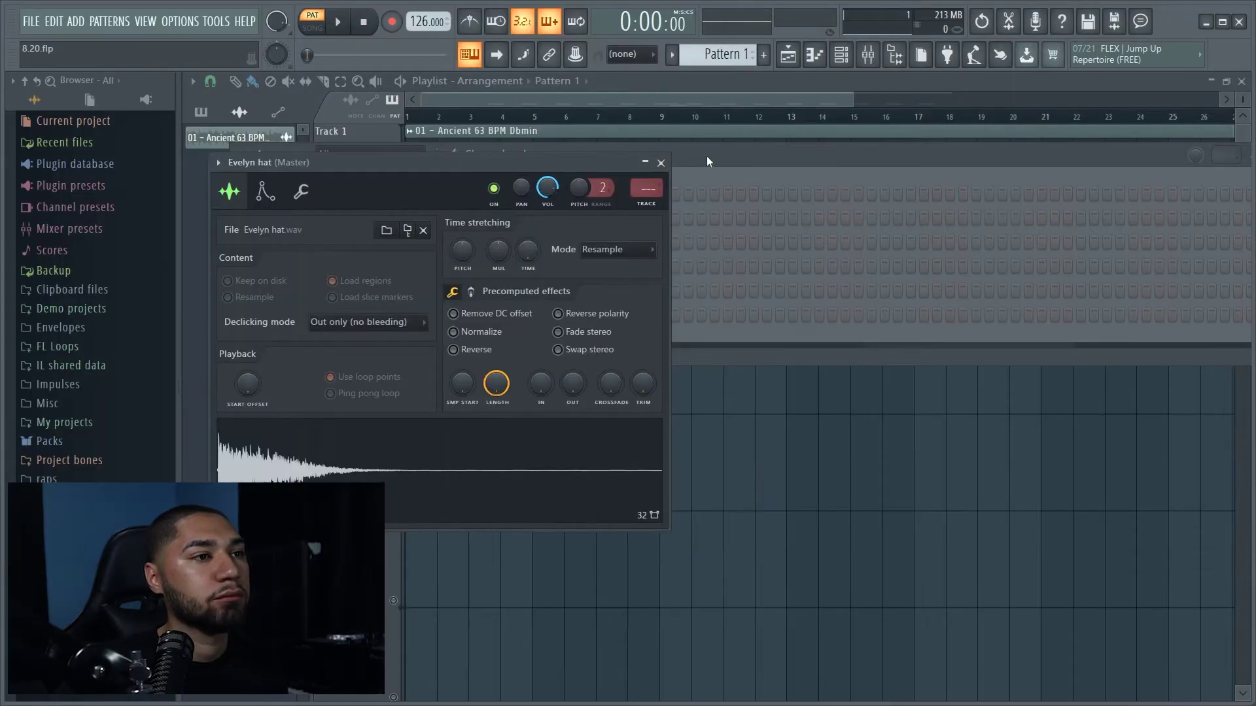
key("Down")
key("Down")
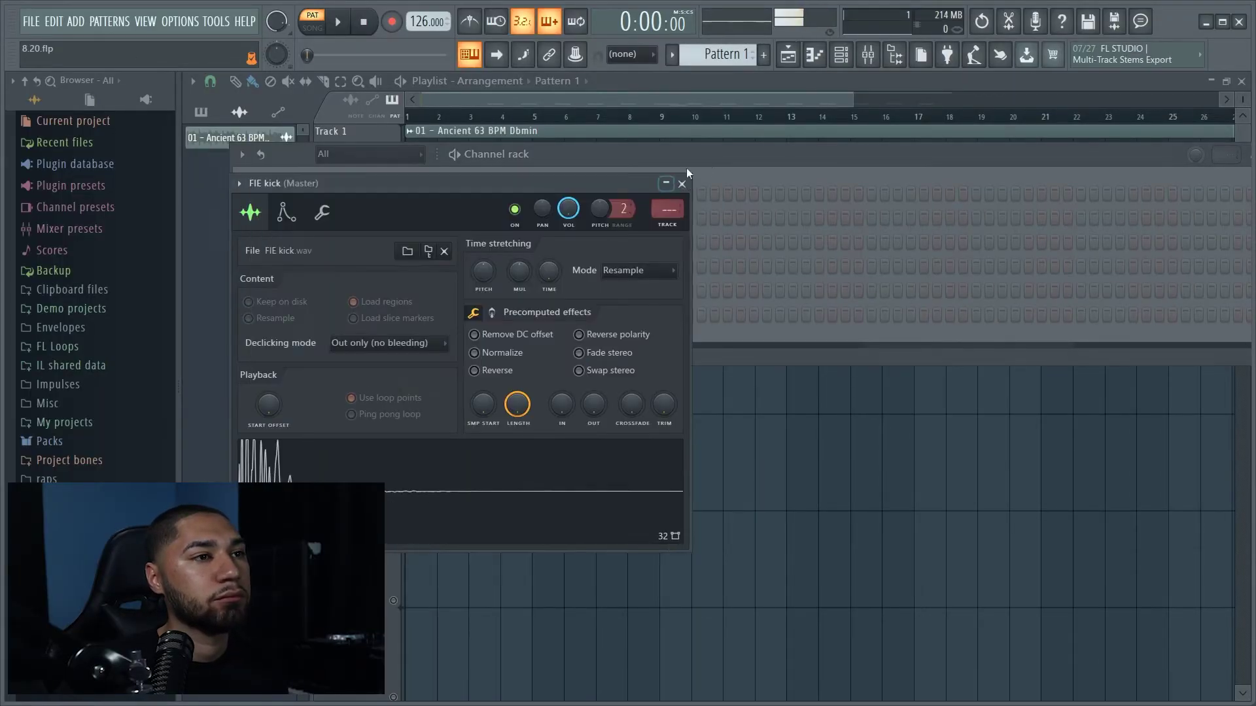
left_click(662, 163)
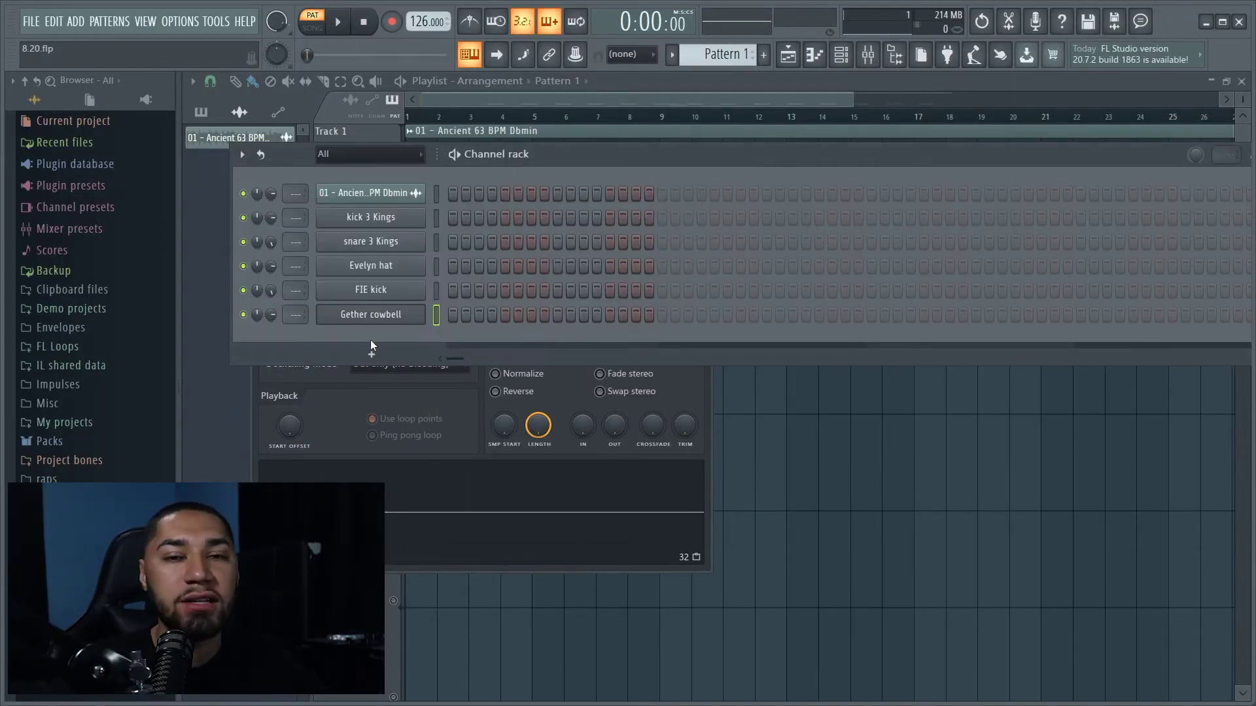
left_click(372, 353)
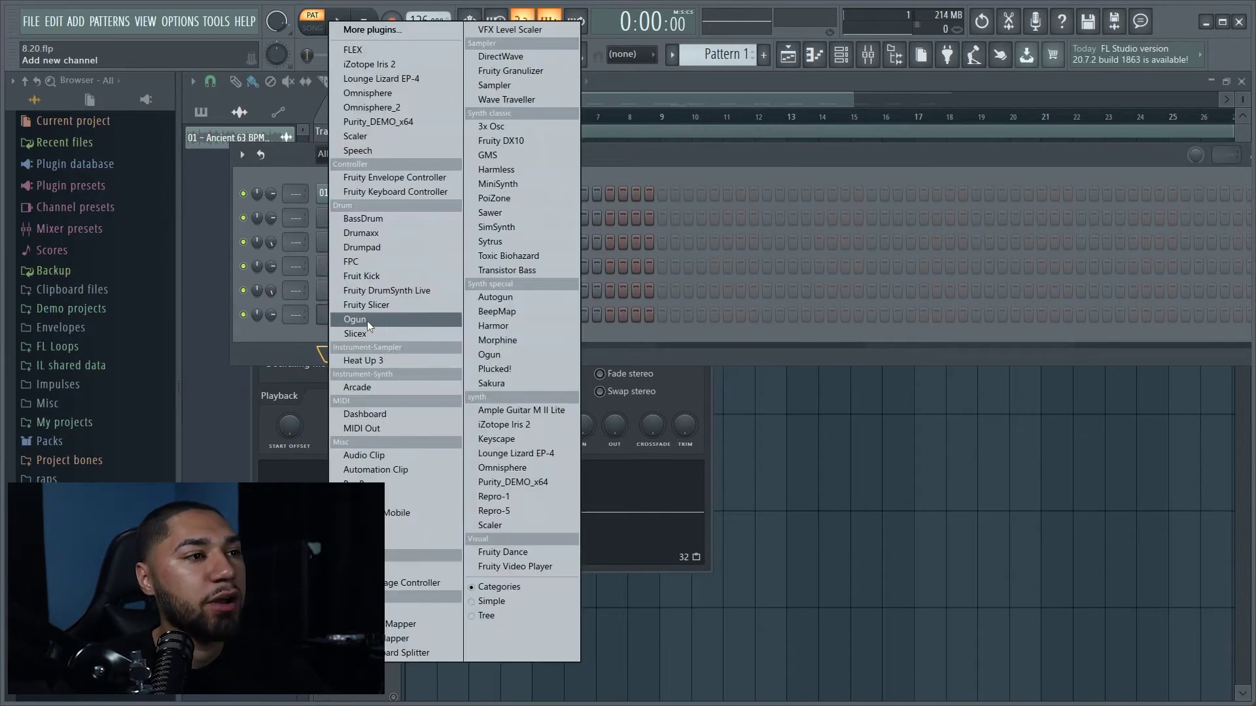
left_click(359, 262)
left_click(239, 183)
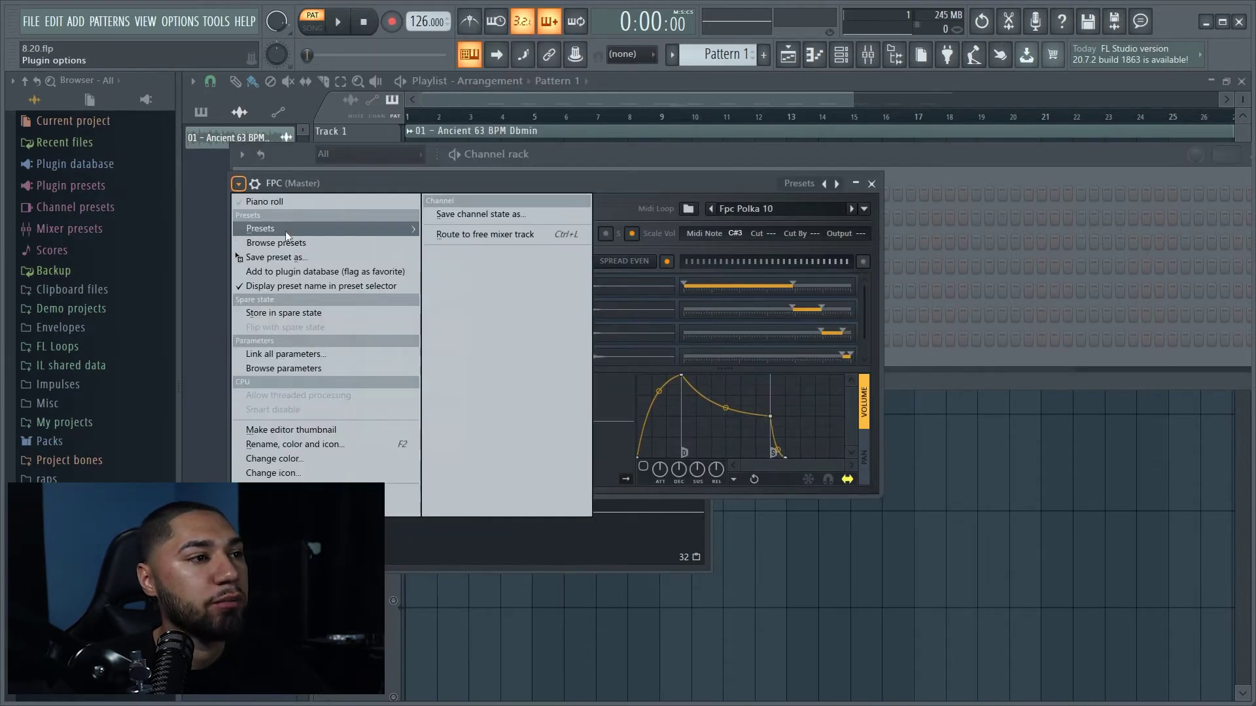
mouse_move(285, 231)
left_click(458, 268)
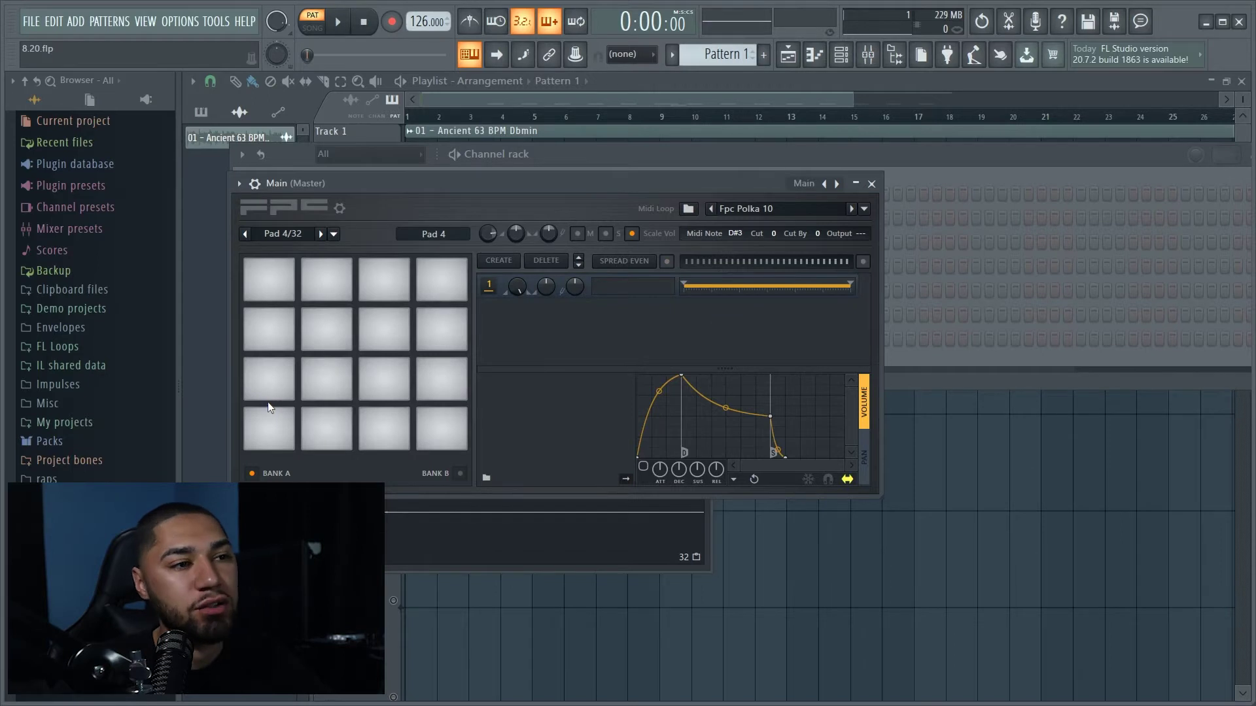
left_click(871, 184)
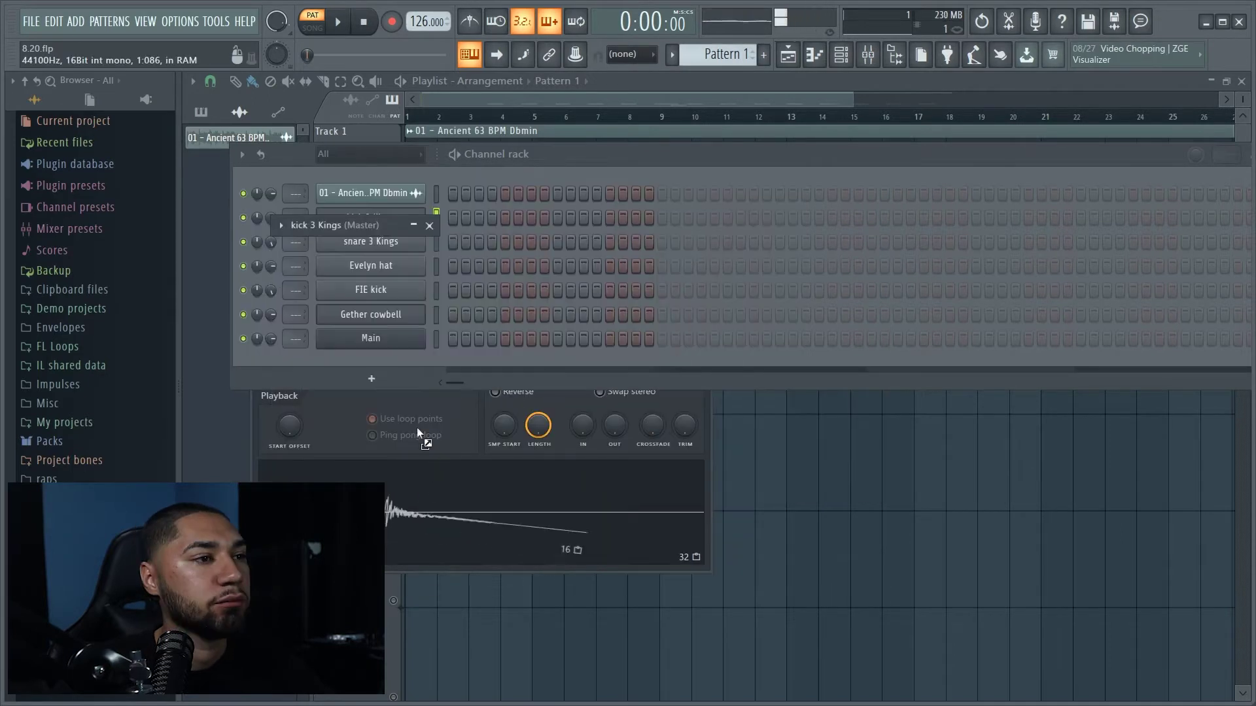
Put the kick and snare 3 Kings samples onto the new FPC channel
key("ctrl+z")
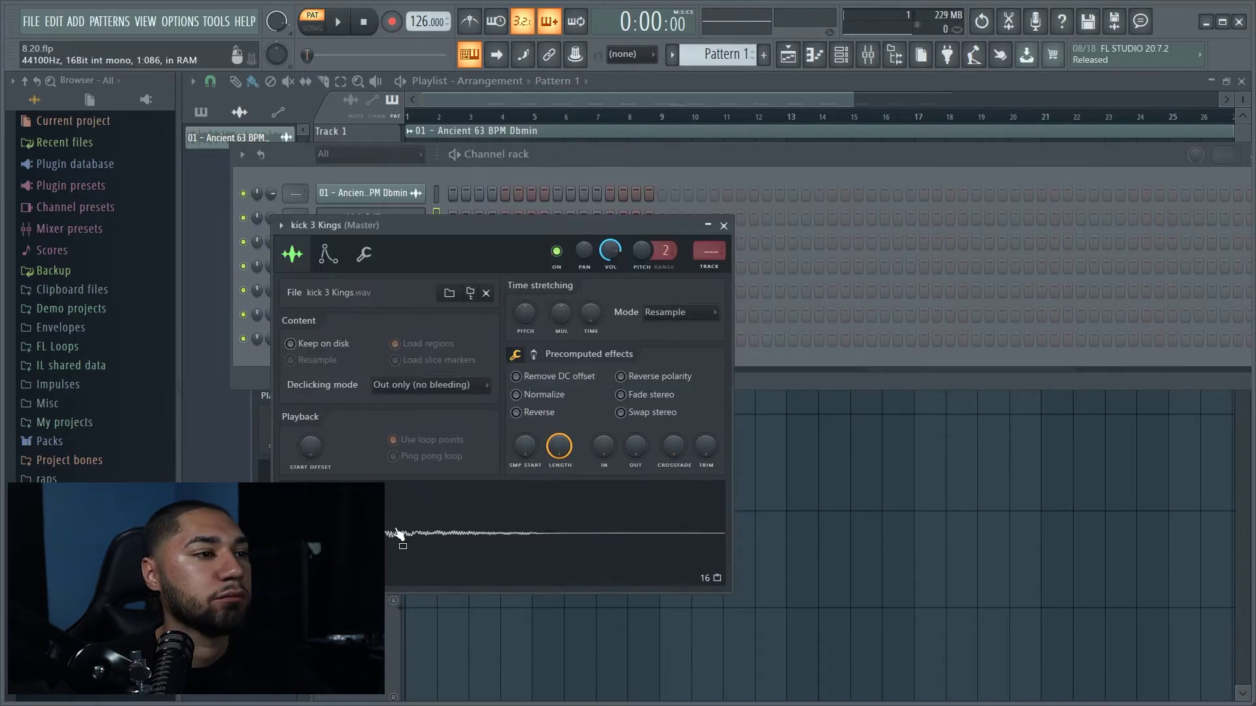
left_click(370, 340)
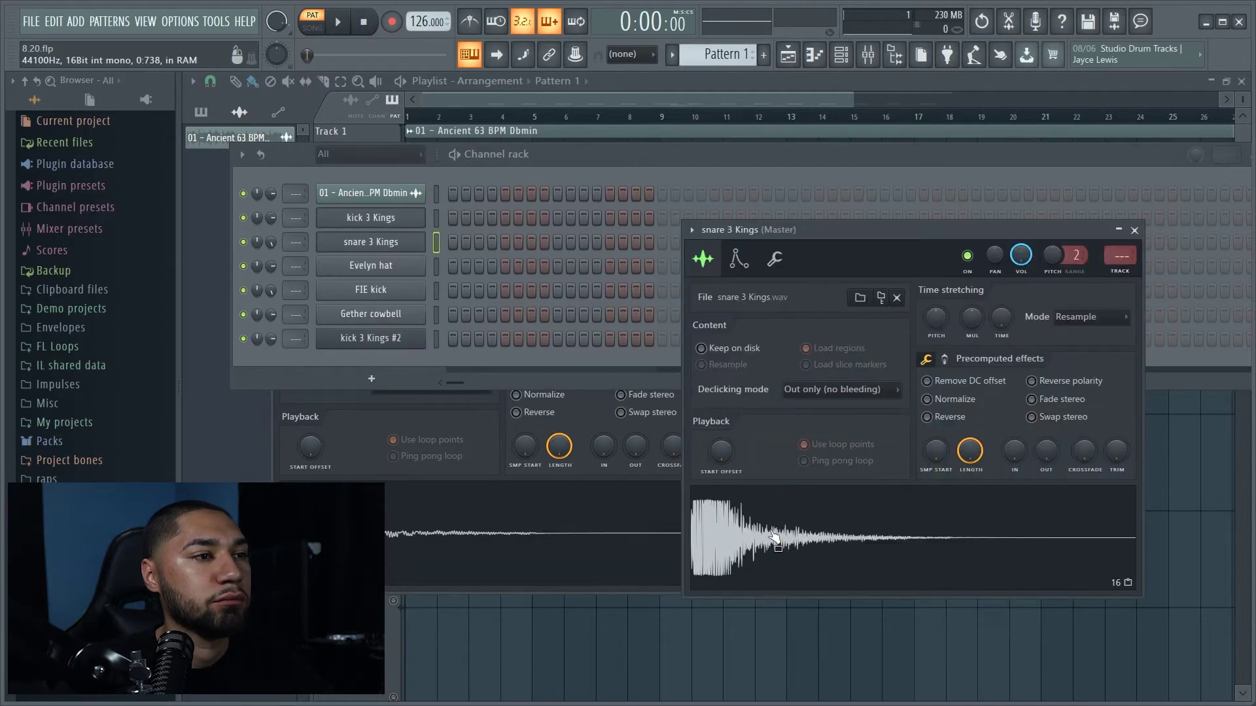
left_click_drag(367, 336, 409, 337)
left_click(410, 337)
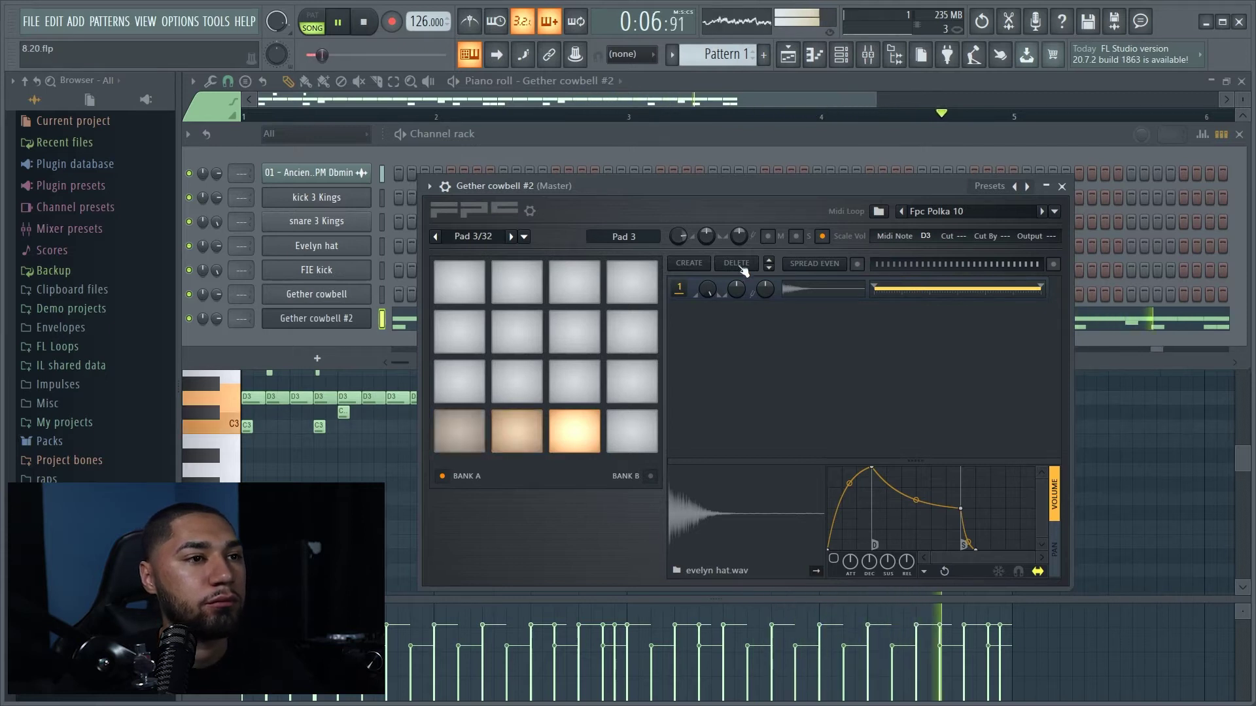
Set the Evelyn hat pad's layer volume to about 75%, select Pad 2, and close the FPC window
scroll(707, 290, "down", 4)
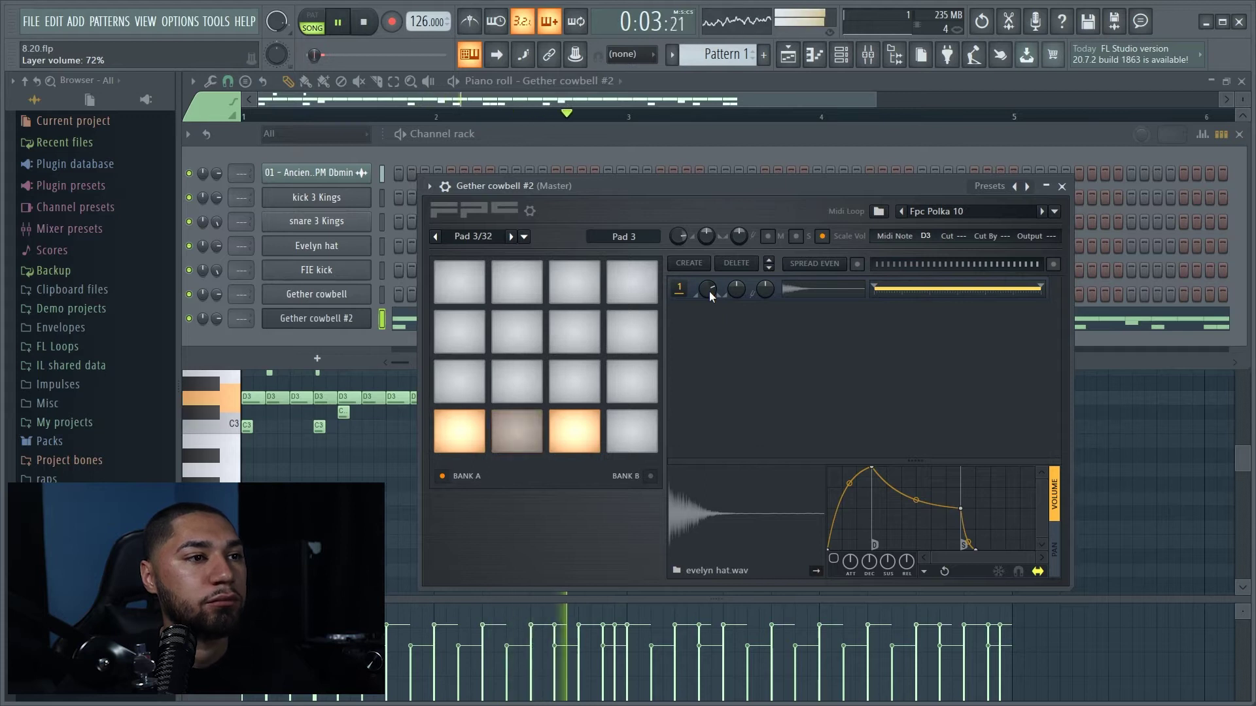
scroll(709, 292, "down", 1)
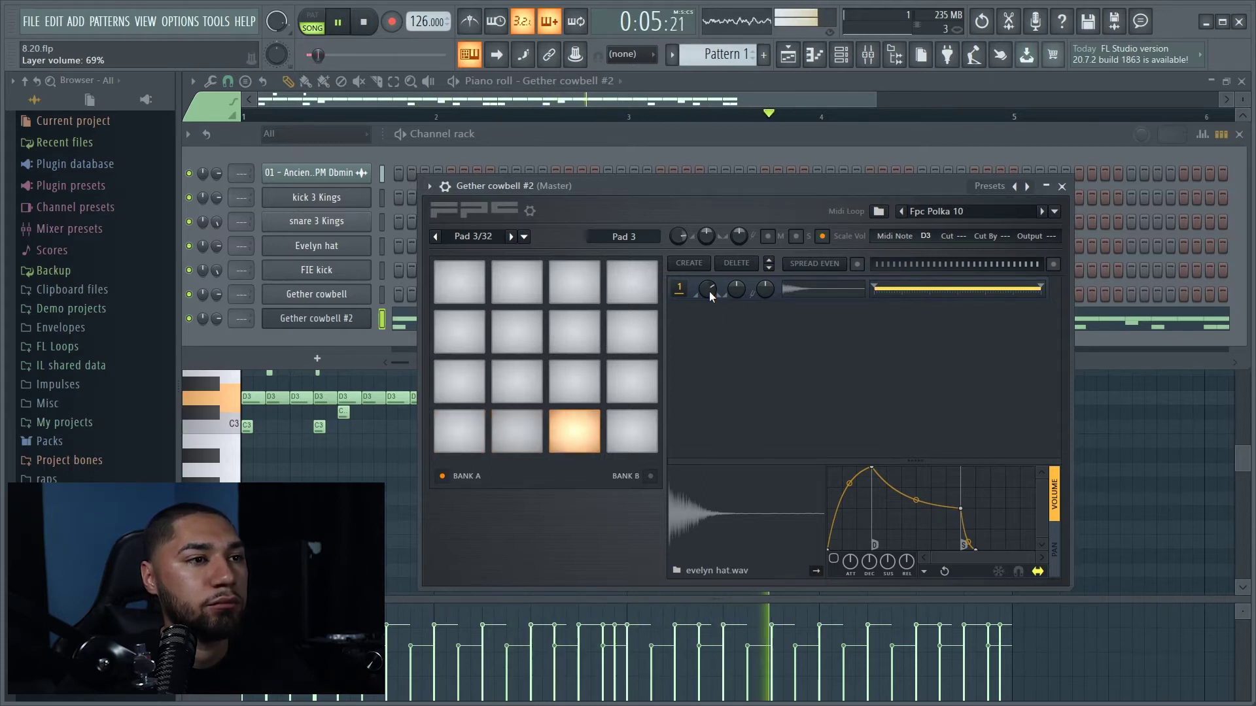
scroll(709, 291, "up", 2)
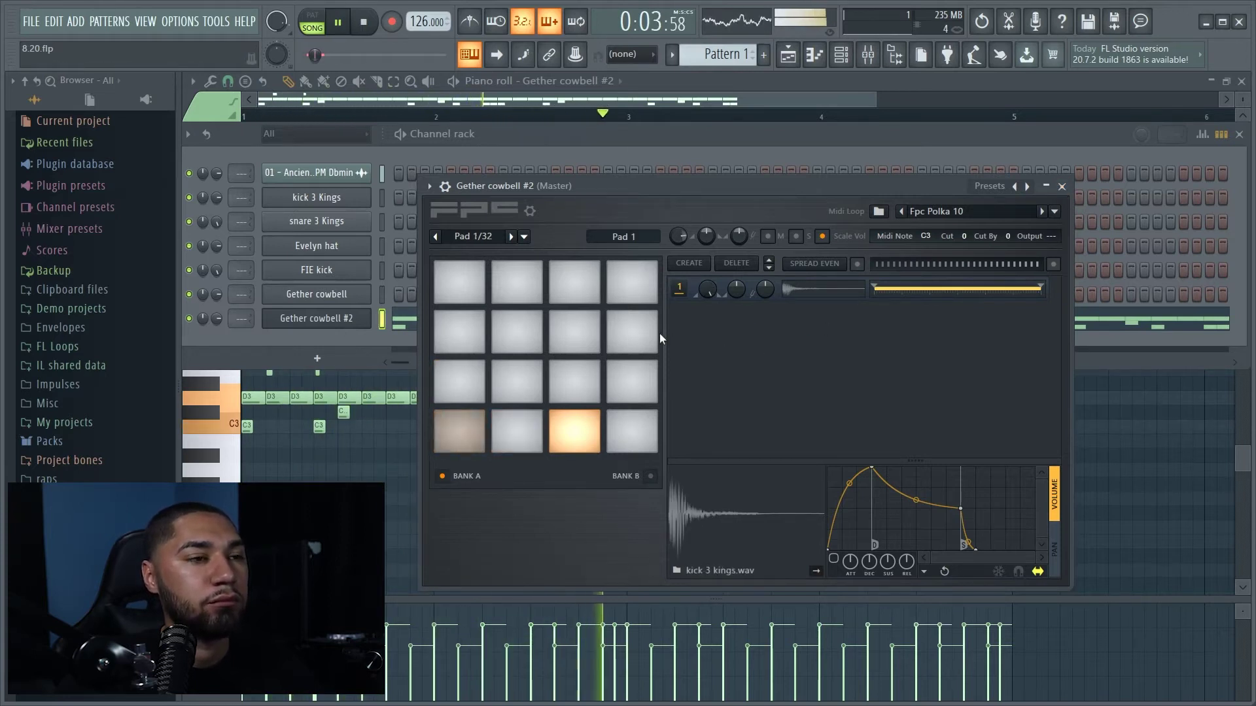
left_click(532, 439)
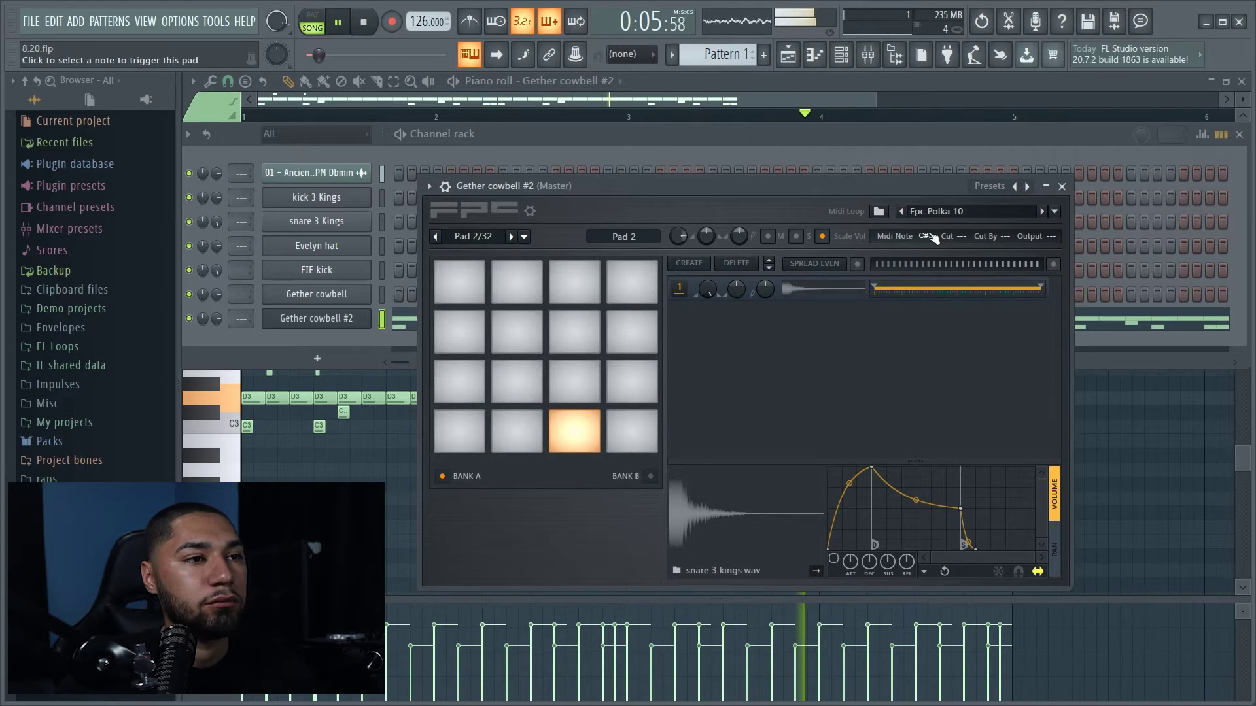
left_click(1046, 187)
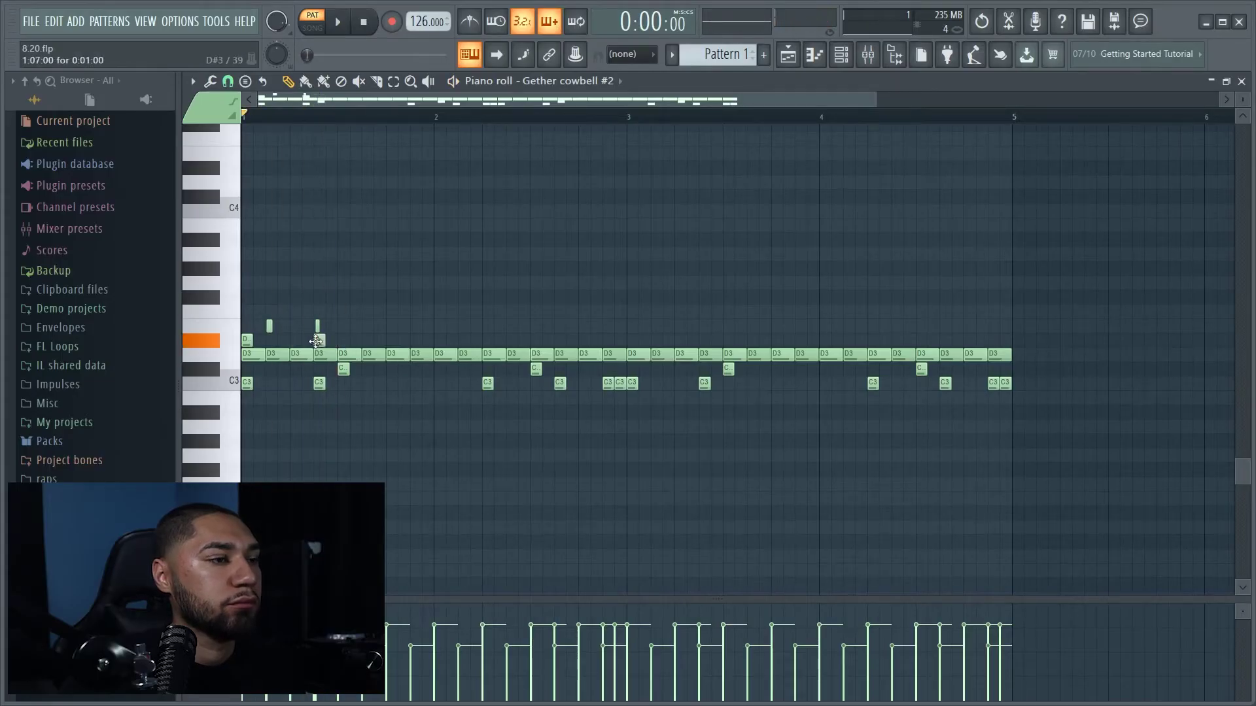
Add ten short notes on the D#3 row of Gether cowbell #2 across bars 2–5
left_click(488, 339)
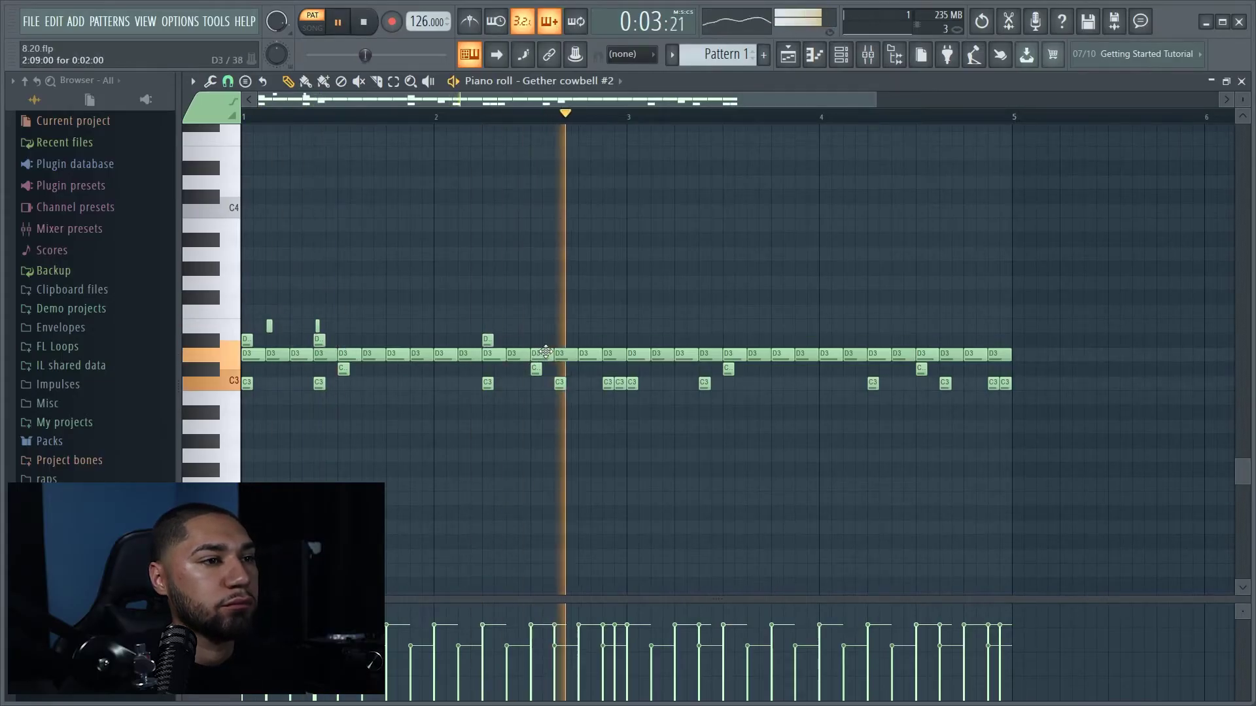
left_click(559, 339)
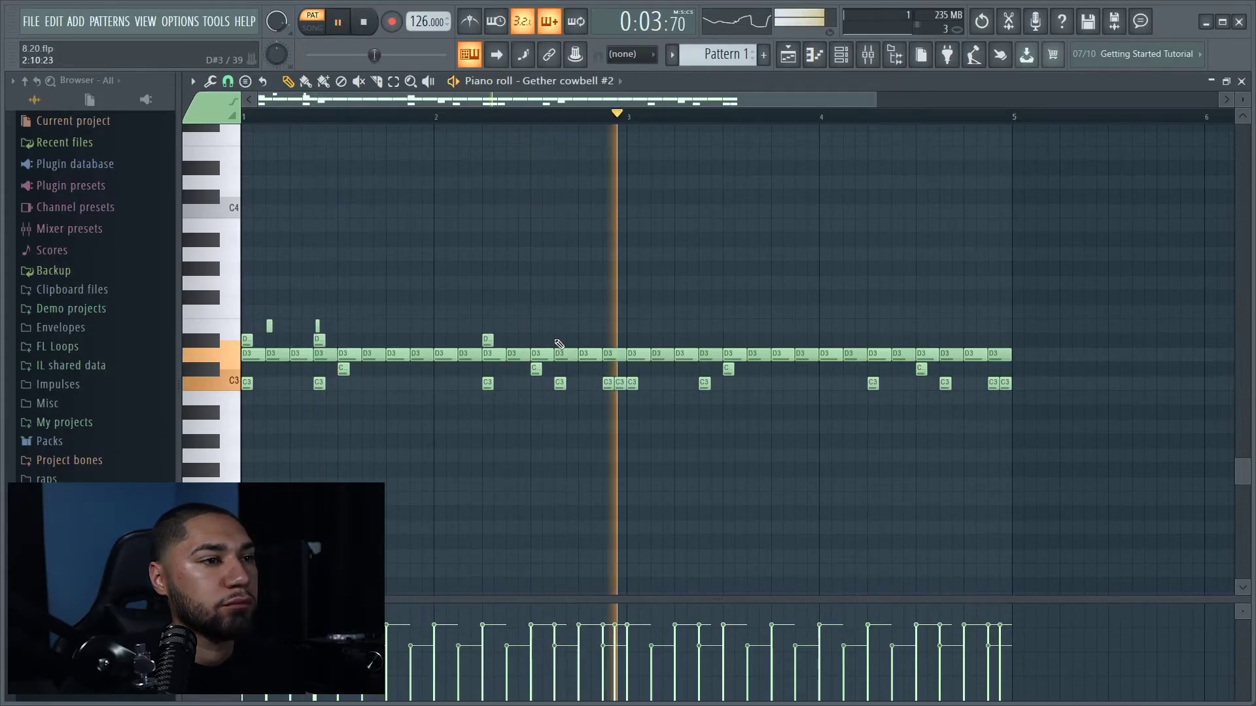
left_click(607, 339)
left_click(618, 339)
left_click(630, 339)
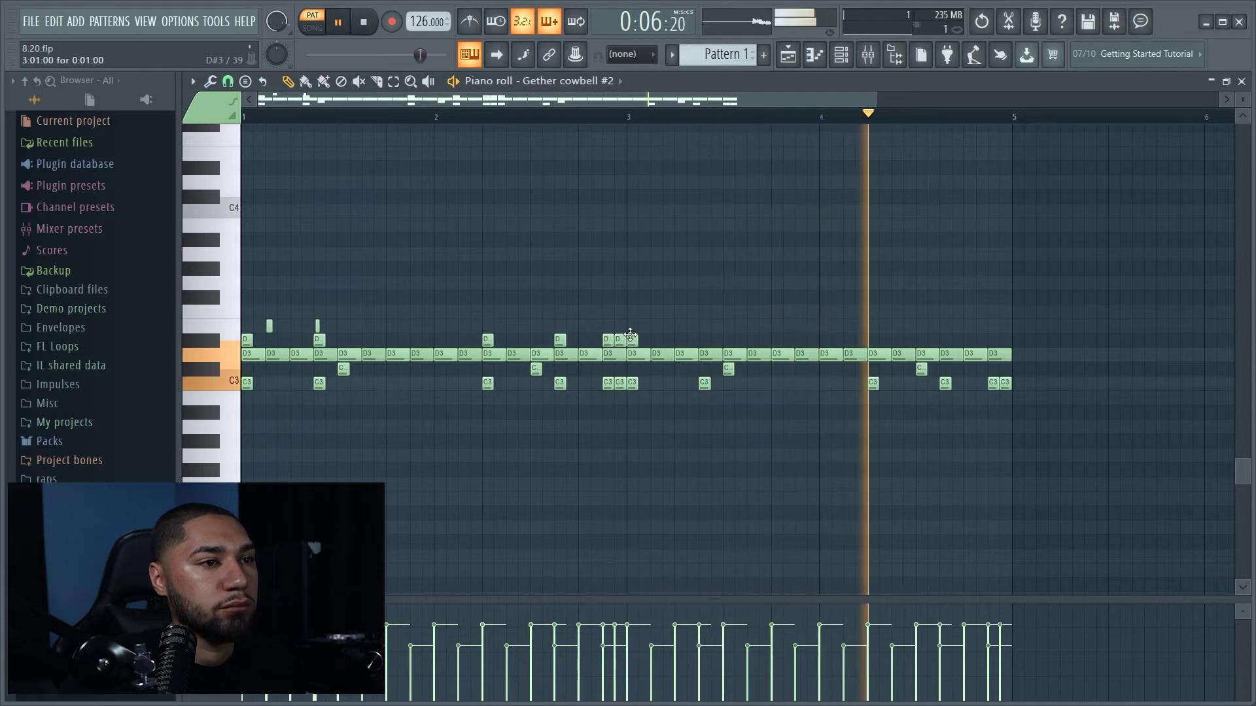
left_click(704, 340)
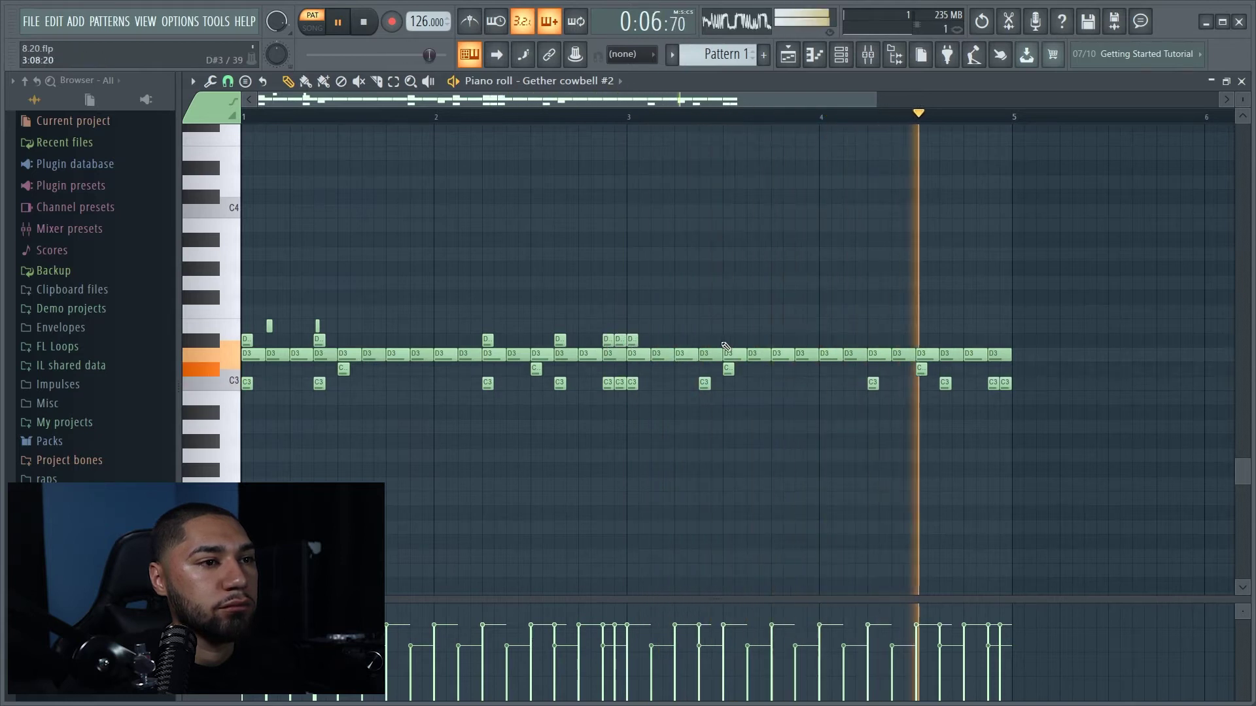
left_click(873, 339)
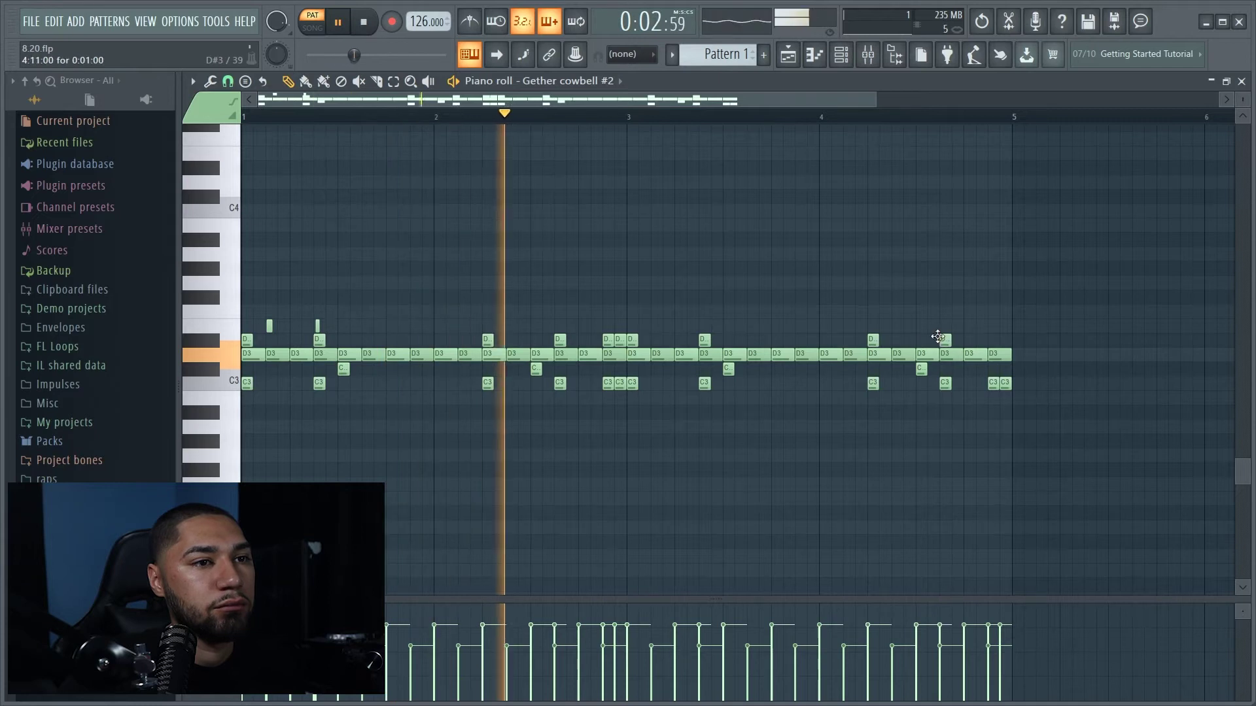
left_click(945, 340)
left_click(992, 340)
left_click(1004, 340)
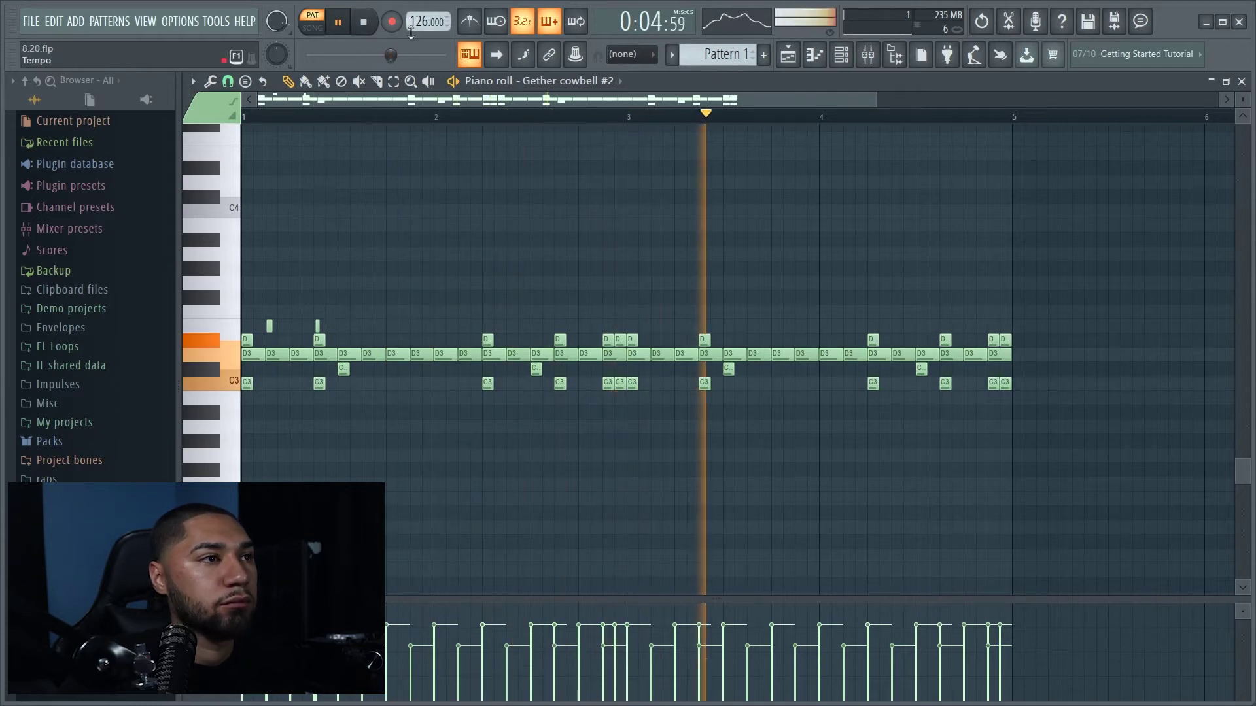
left_click(364, 22)
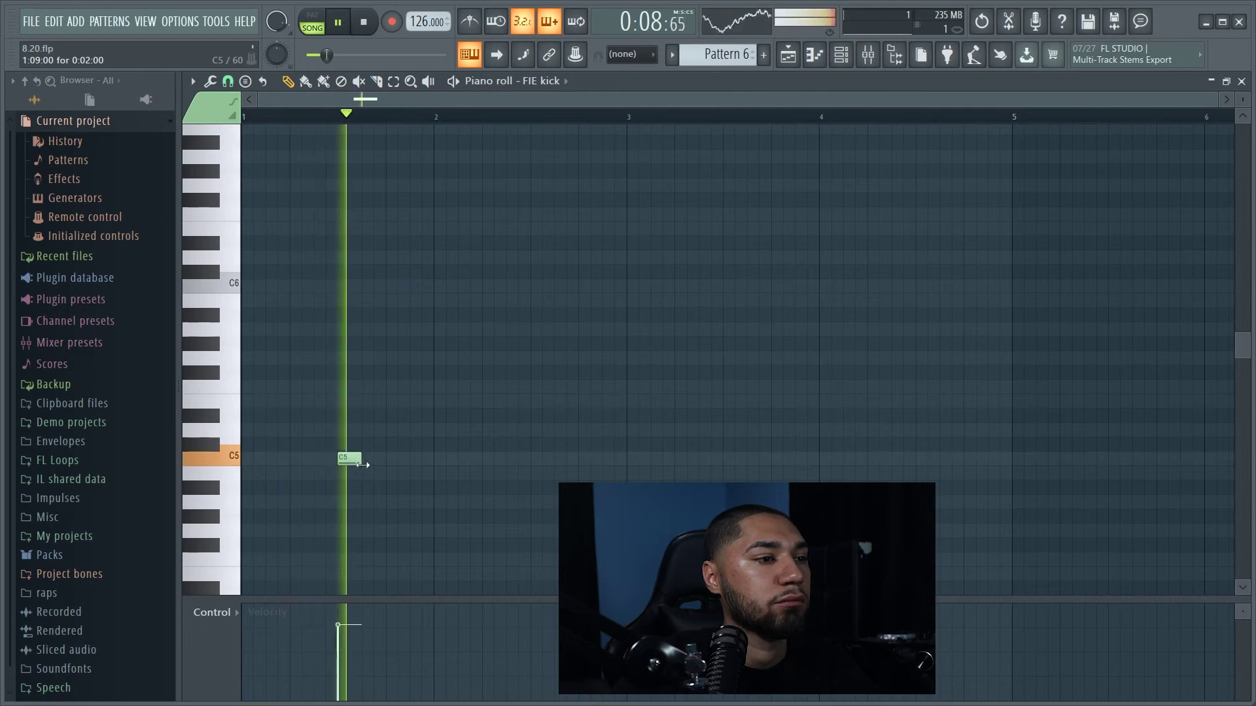
Place three more C5 kick notes and lower the second note's velocity to about 32%
key("space")
left_click(369, 473)
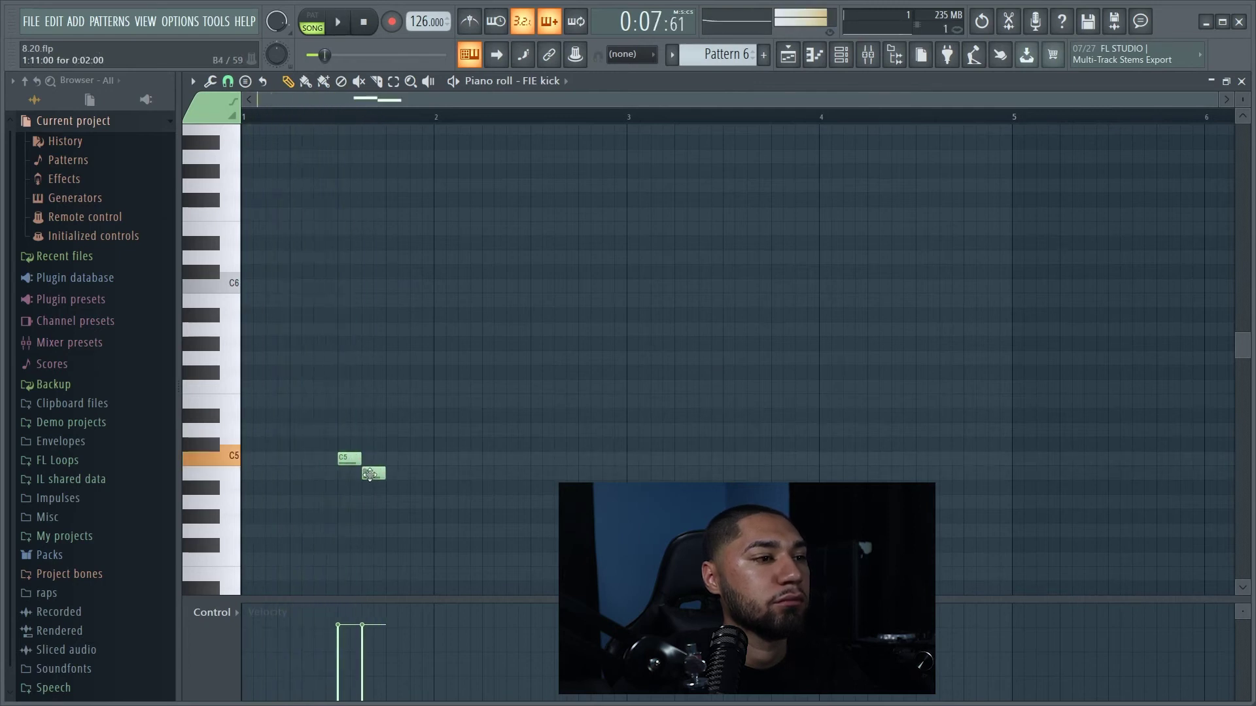
left_click(396, 459)
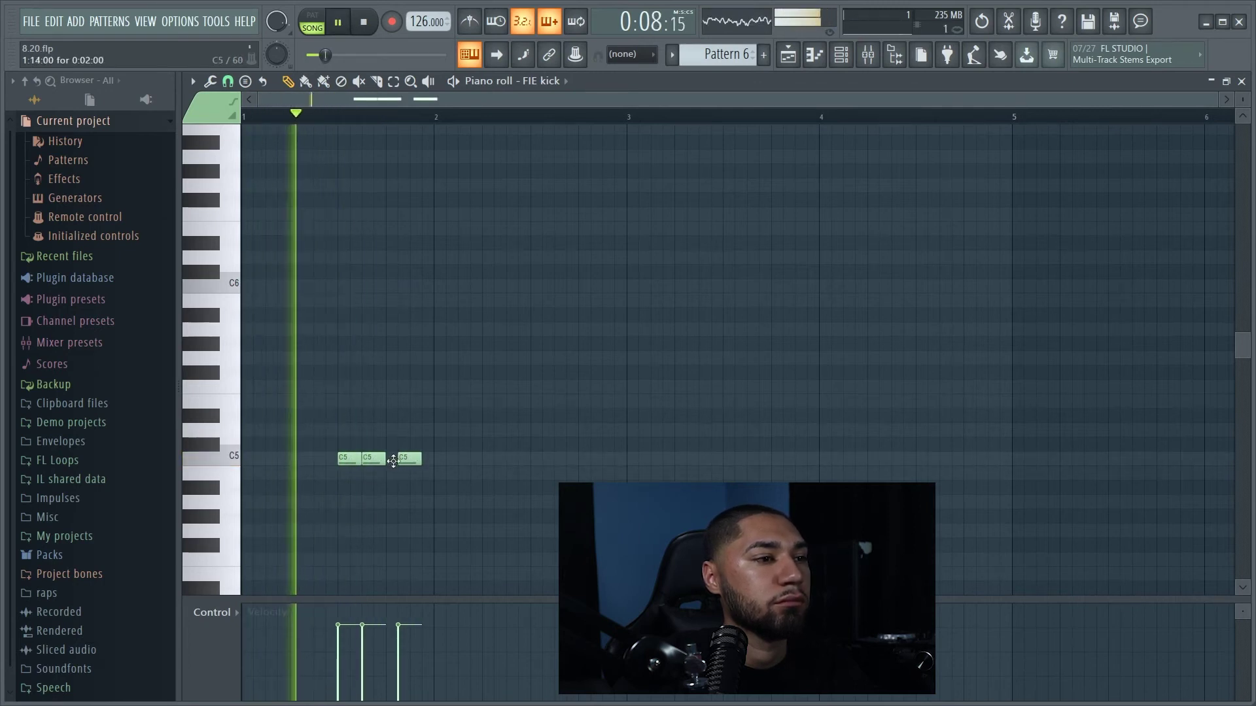
left_click(421, 458)
key("space")
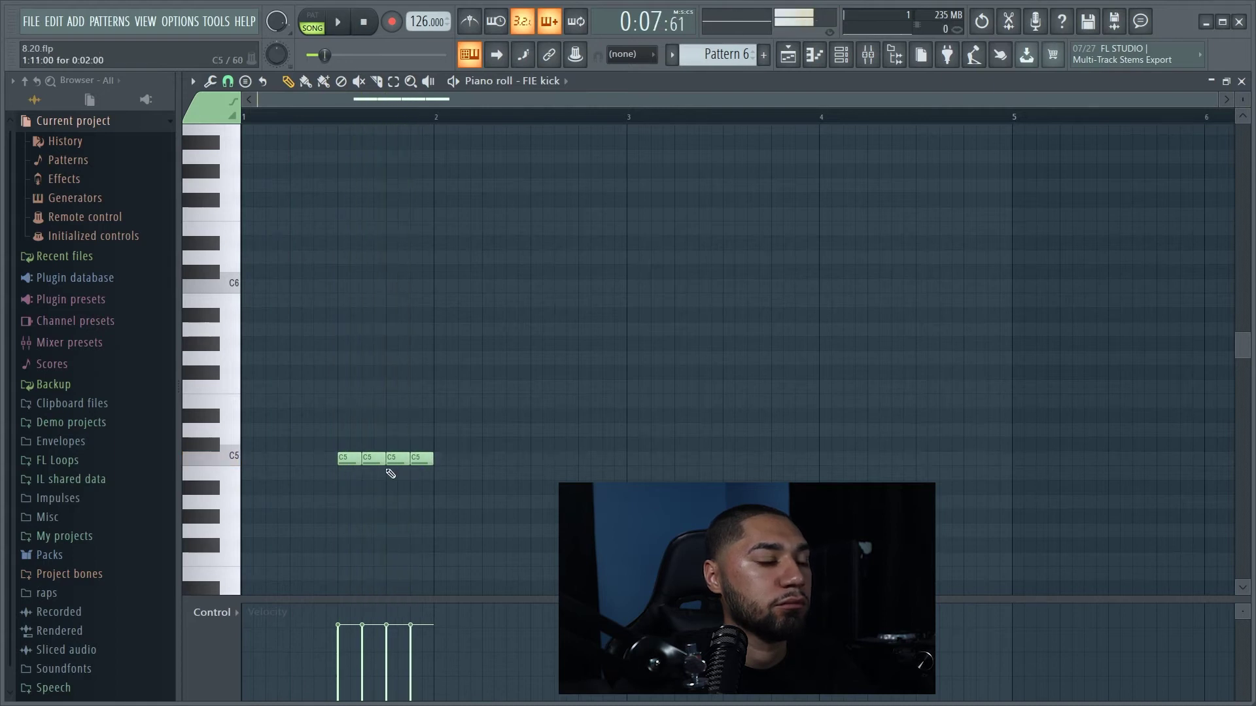
left_click_drag(362, 626, 389, 666)
key("space")
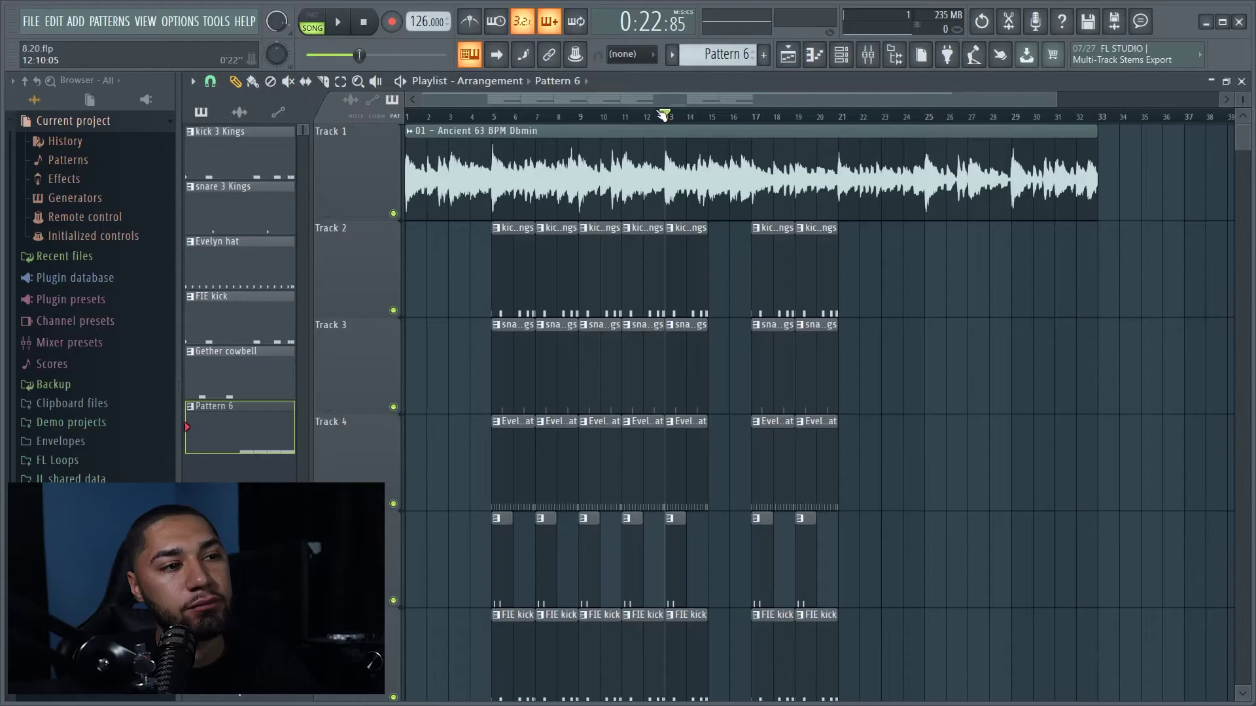
Start playback of the playlist arrangement with its drum pattern clips
key("space")
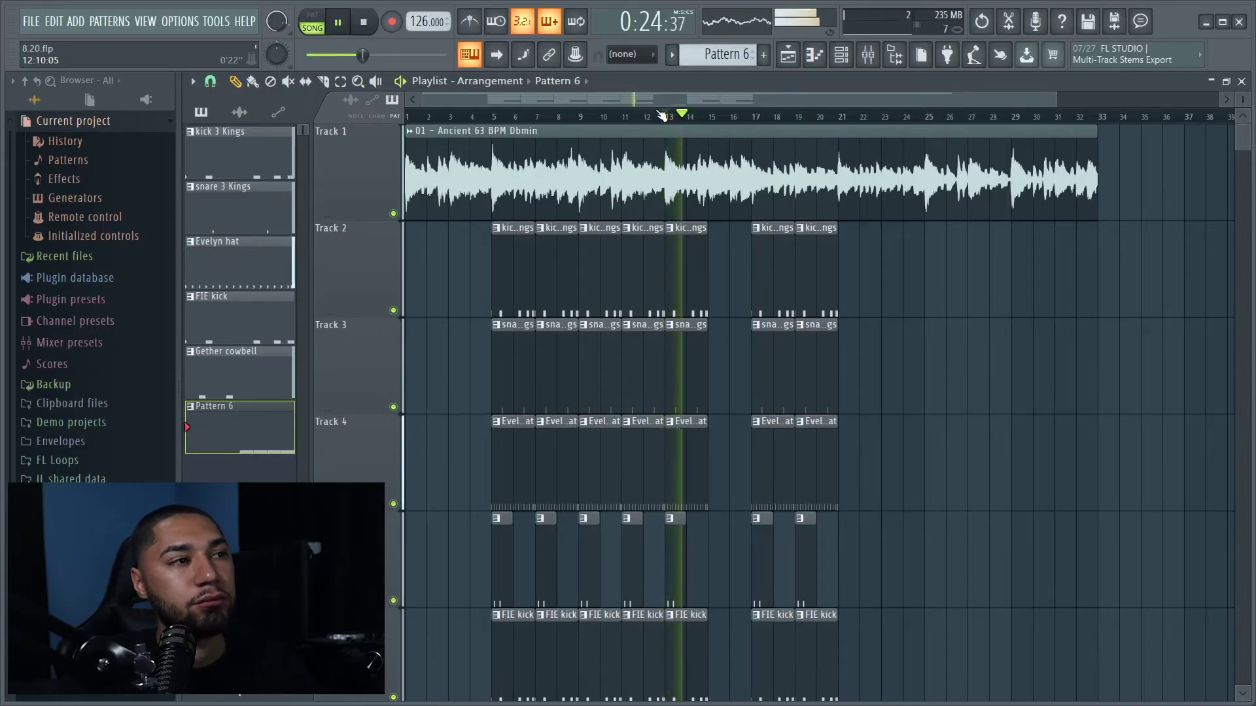
Paint a Pattern 6 kick clip on Track 7 at bar 16 to fill the drum gap
scroll(883, 275, "down", 2)
left_click(740, 556)
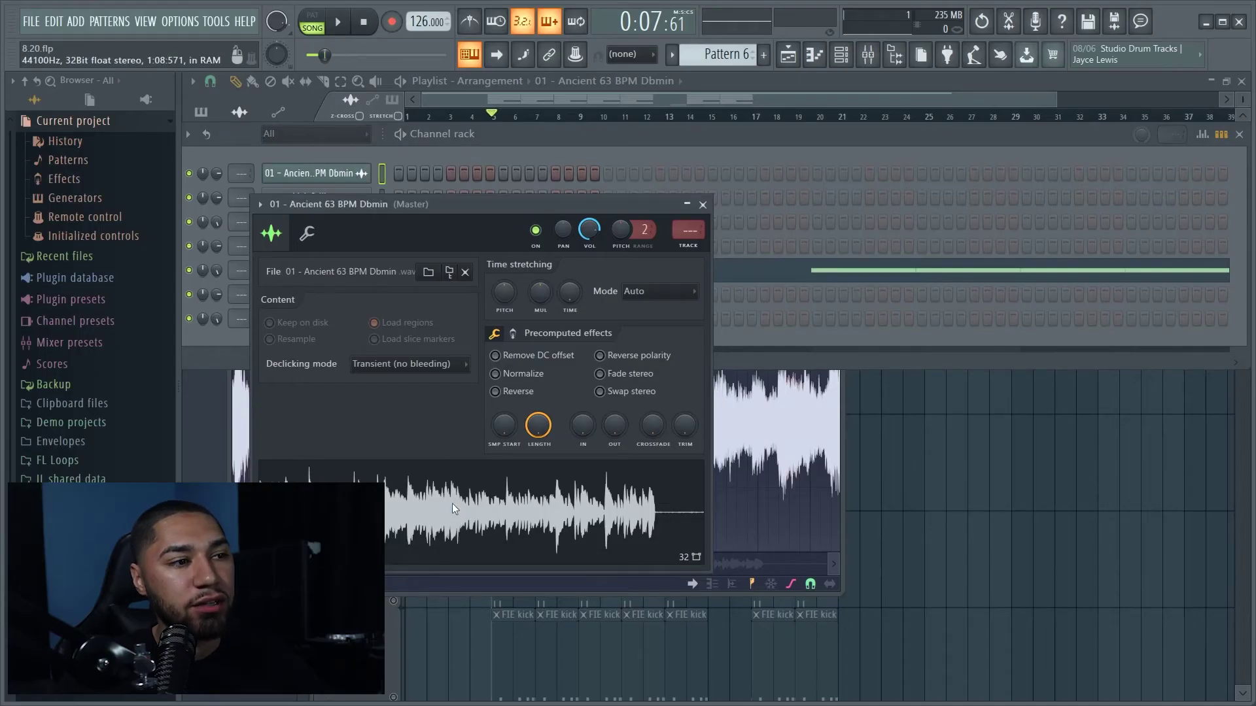
Open 01 - Ancient 63 BPM Dbmin in Edison, then select and audition its 7.608–10.465 section
left_click(454, 509)
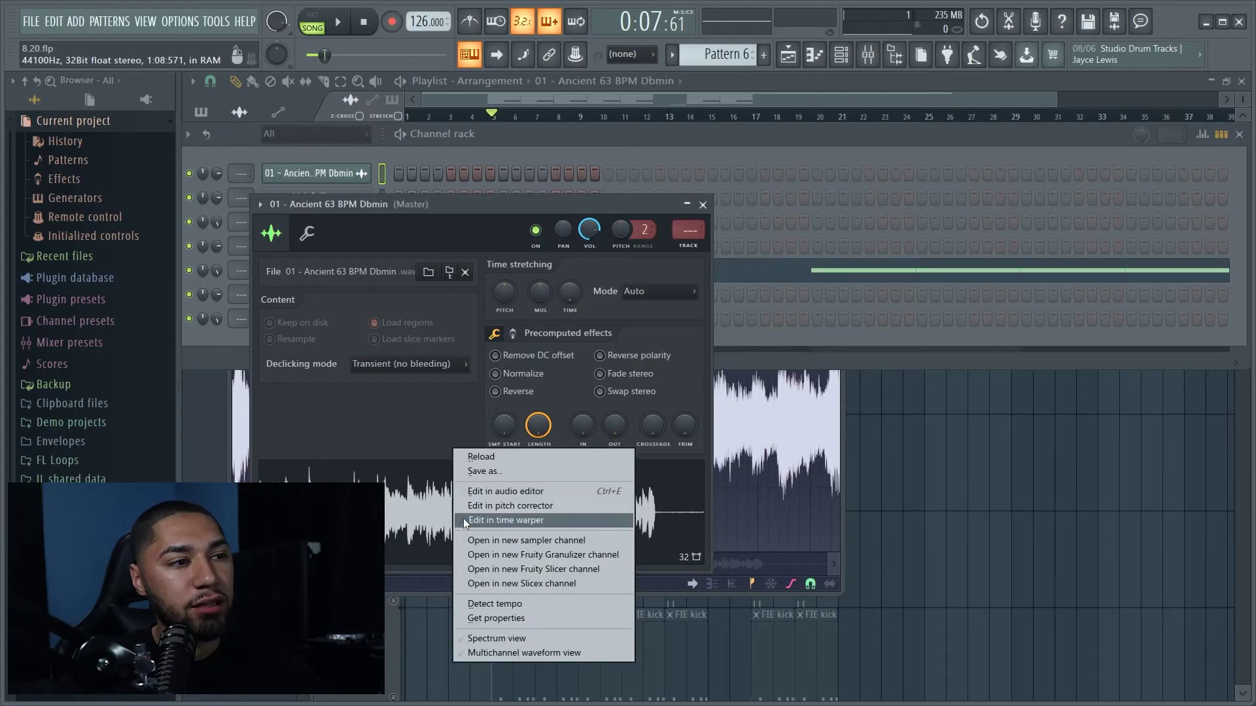
left_click(503, 491)
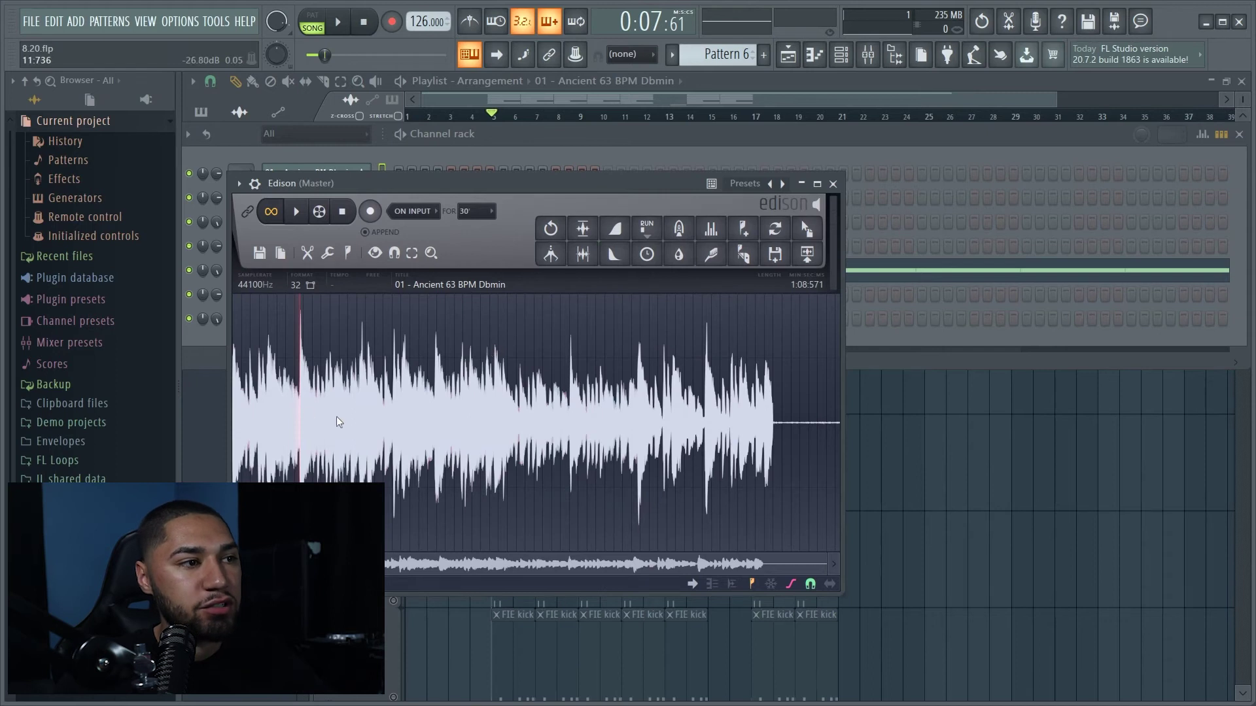
scroll(288, 390, "up", 15)
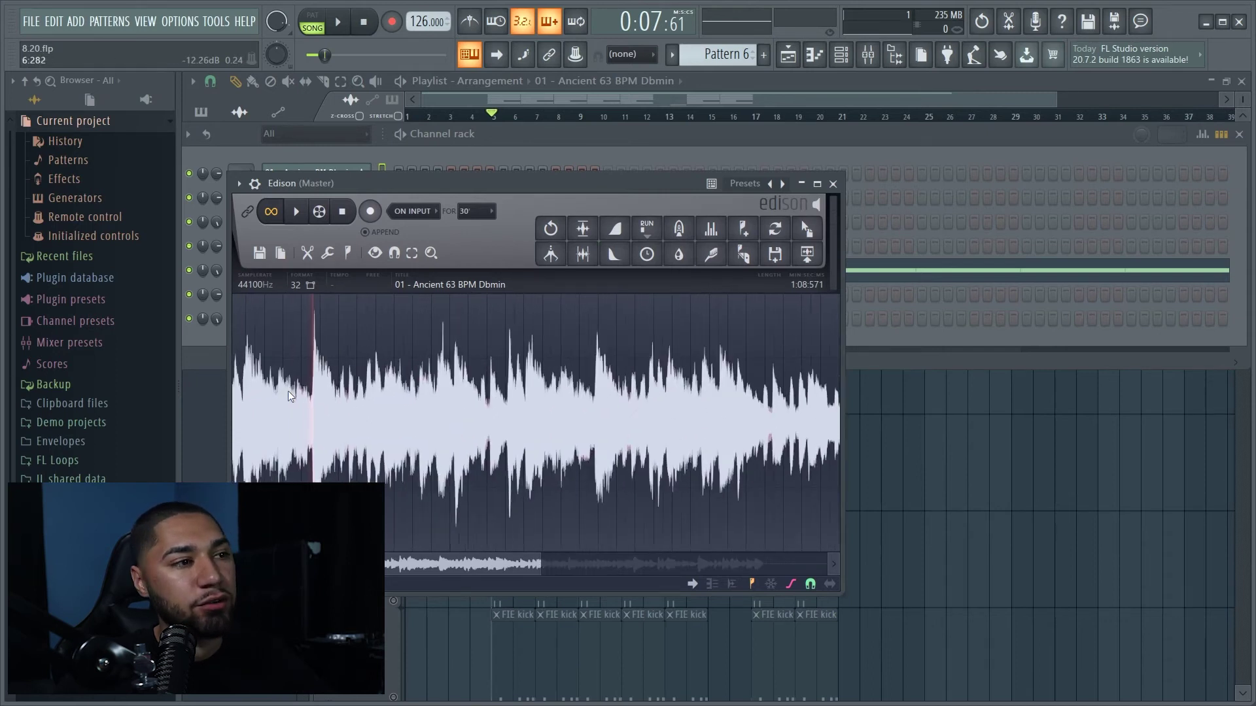
left_click_drag(426, 413, 742, 429)
key("space")
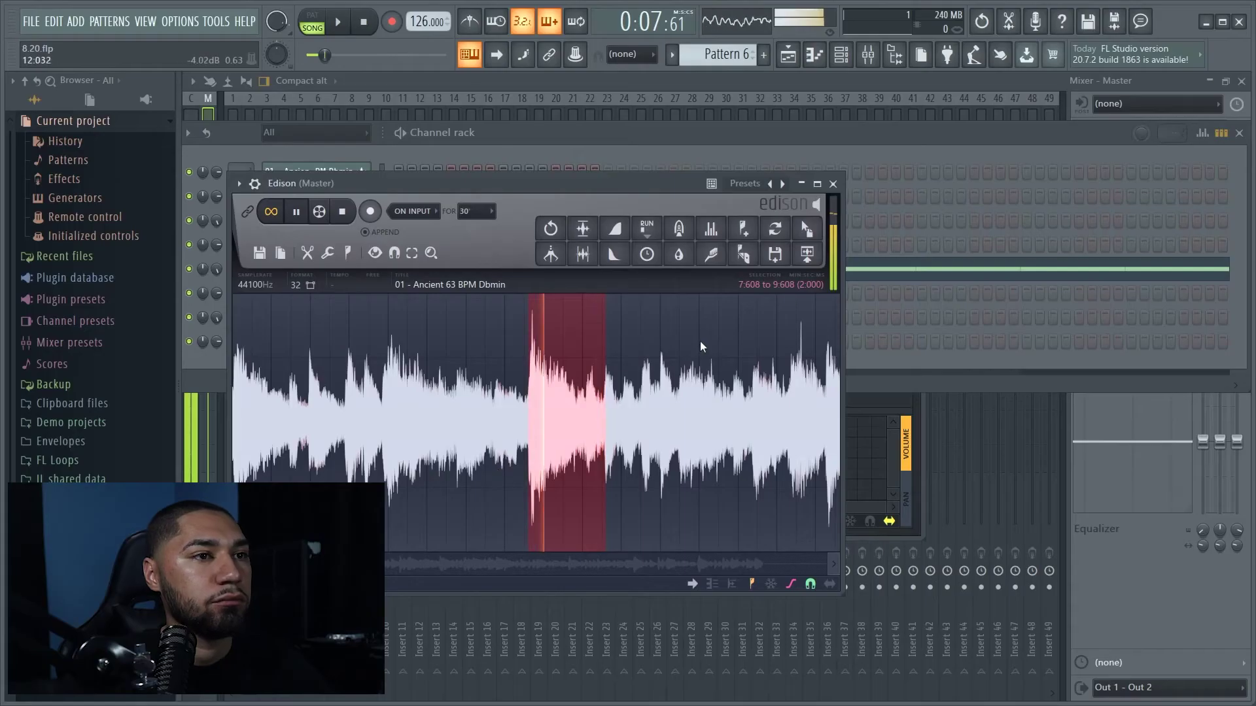
Drag the first Edison slice into the channel list, creating the Ancient 63 BPM Dbmin _3 FPC channel
left_click_drag(807, 228, 331, 342)
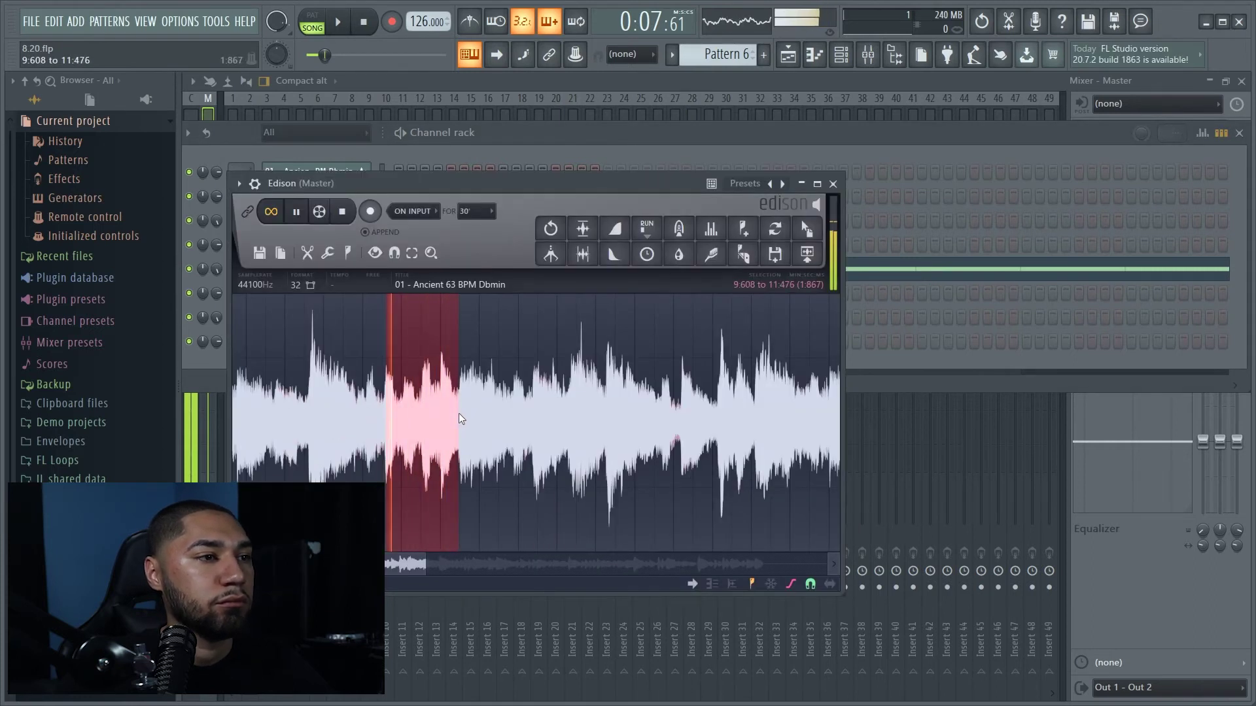
left_click_drag(458, 413, 458, 428)
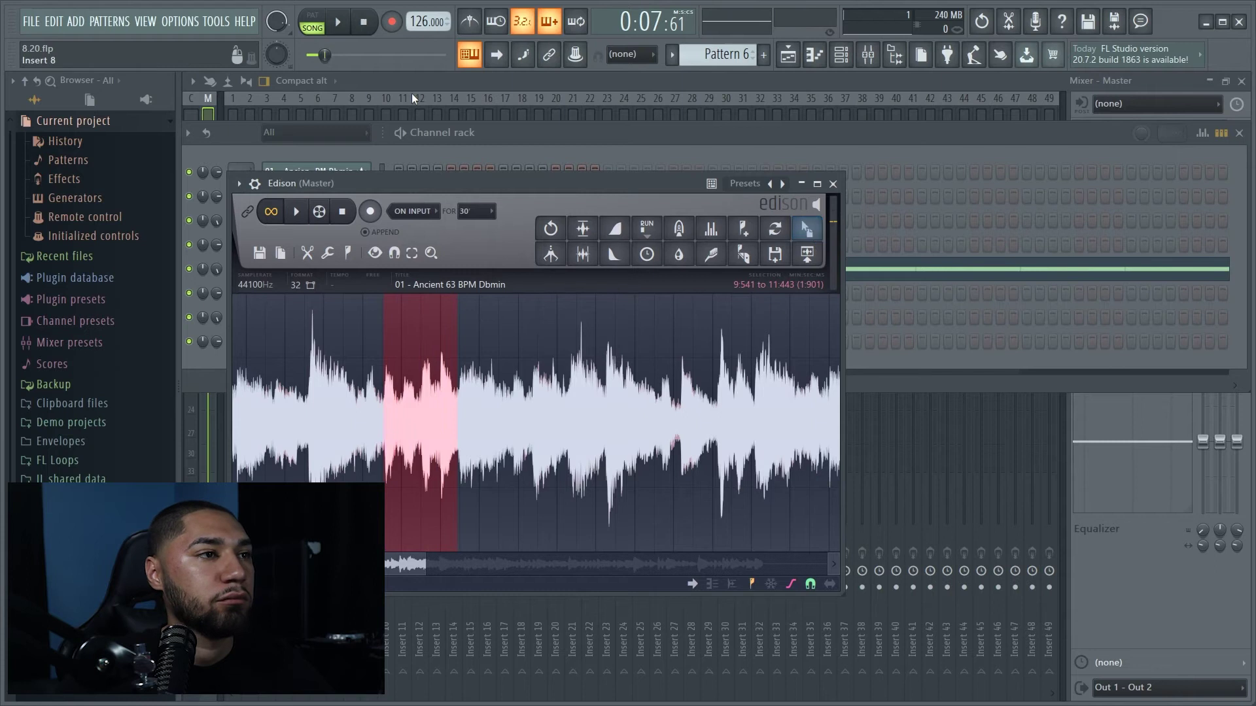
left_click(489, 135)
left_click(347, 342)
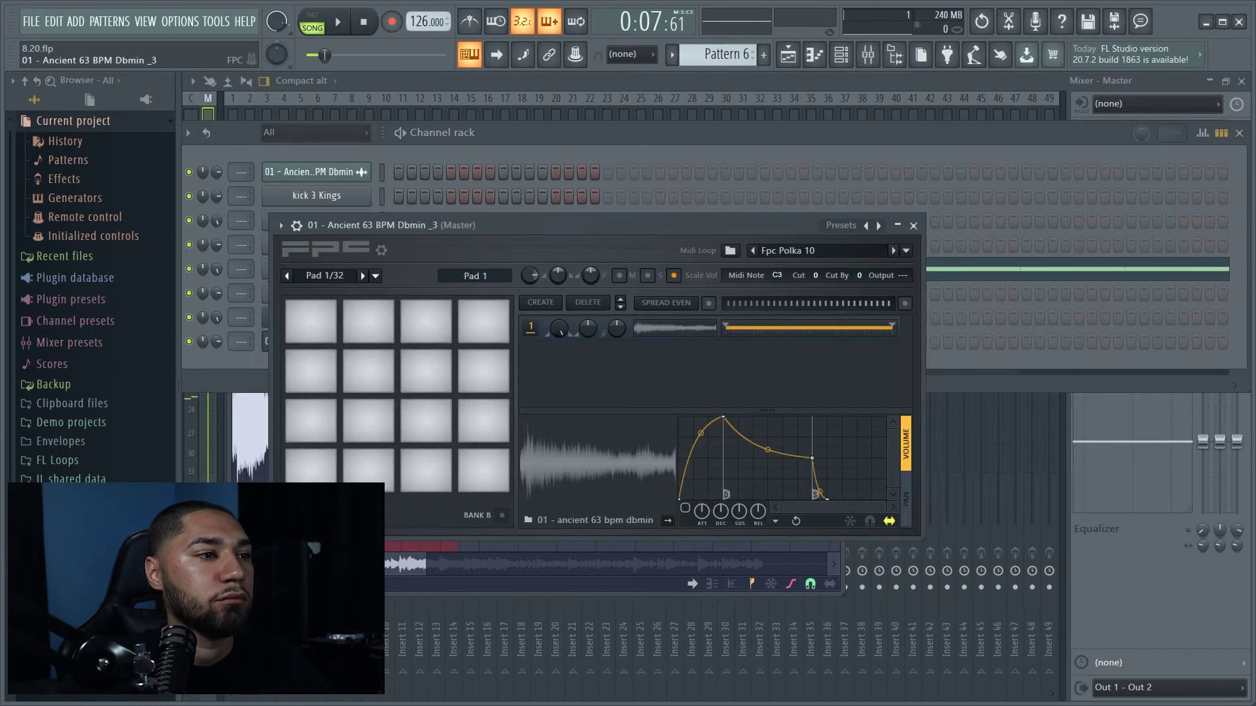
key("Escape")
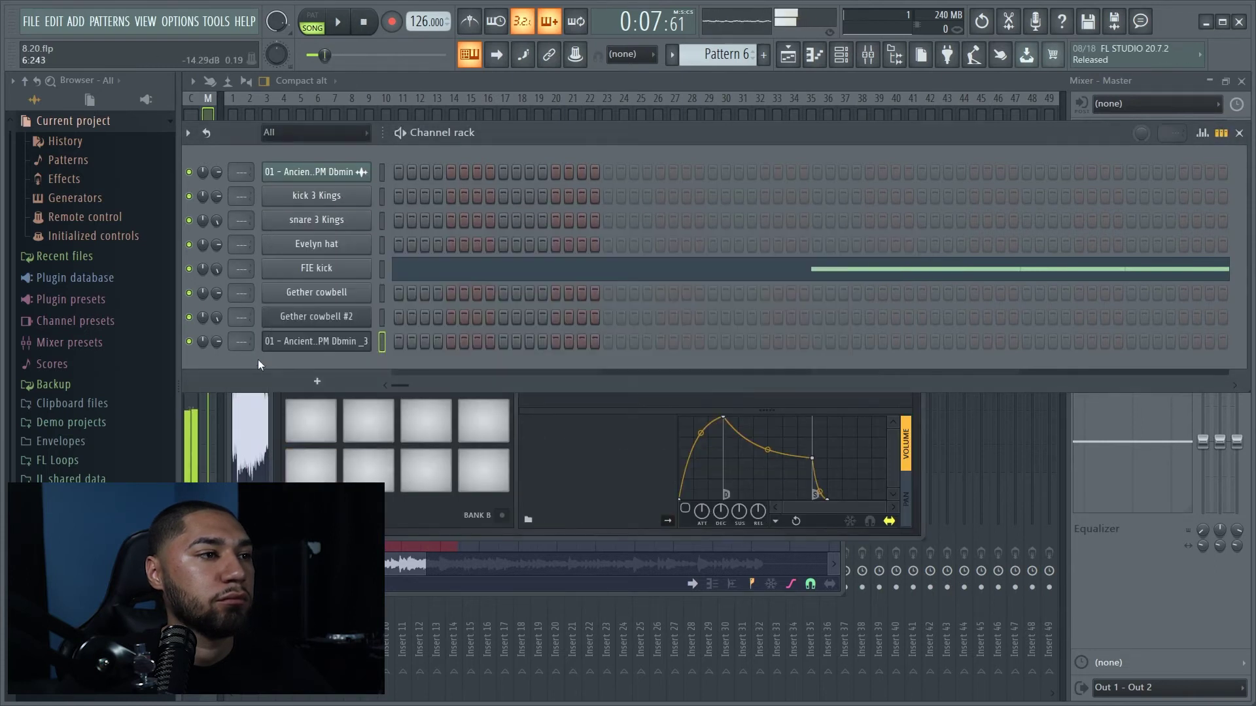
left_click(409, 587)
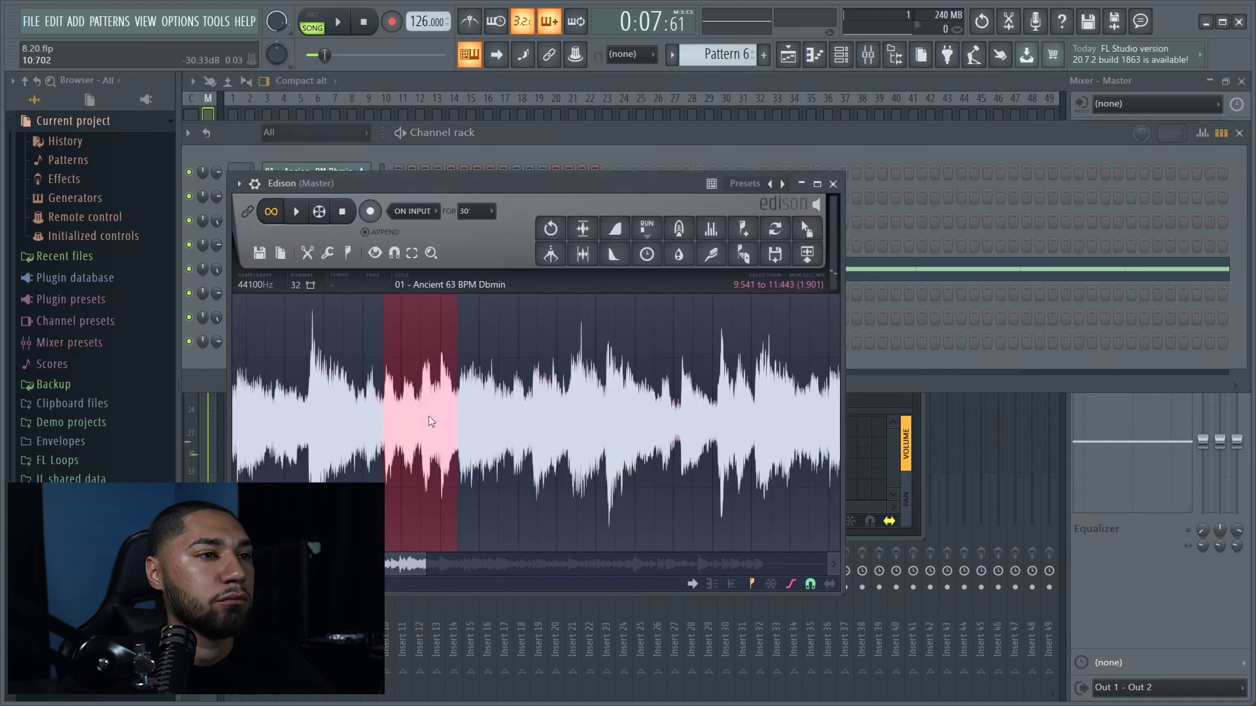
Select further sections in Edison and drag each slice onto successive empty FPC pads
left_click_drag(805, 229, 370, 473)
left_click_drag(458, 406, 564, 406)
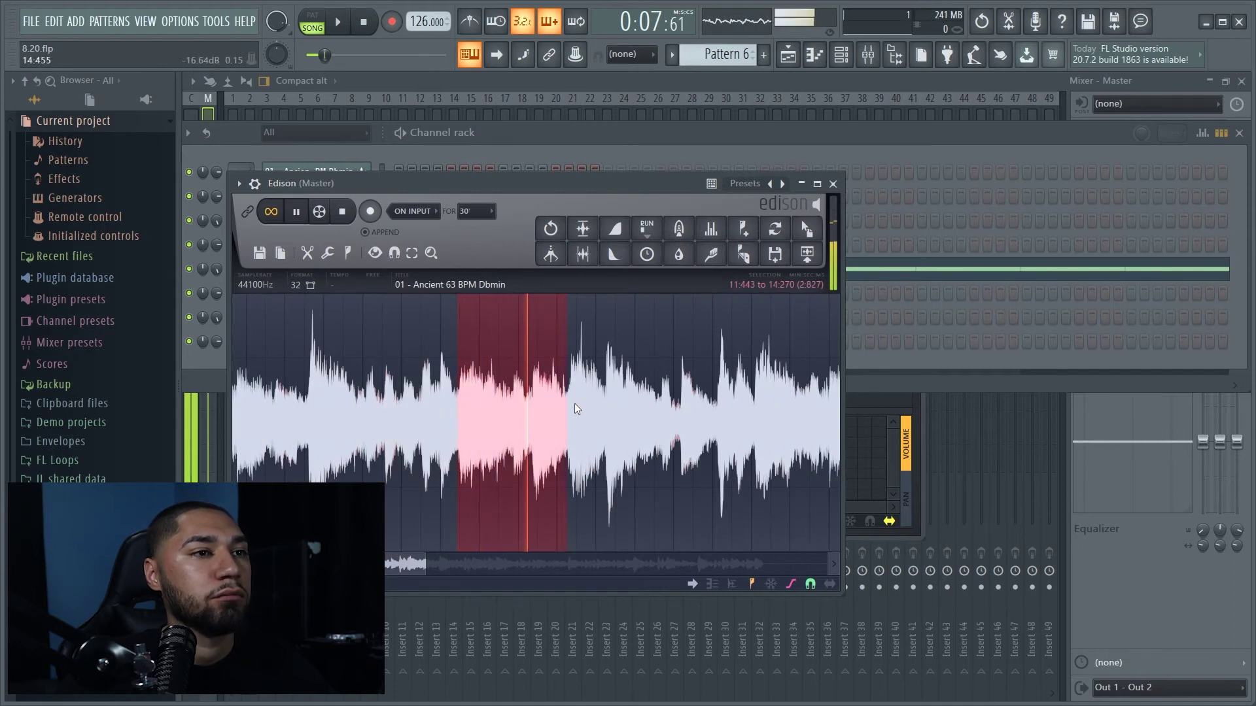
left_click_drag(806, 229, 433, 470)
left_click_drag(608, 406, 680, 409)
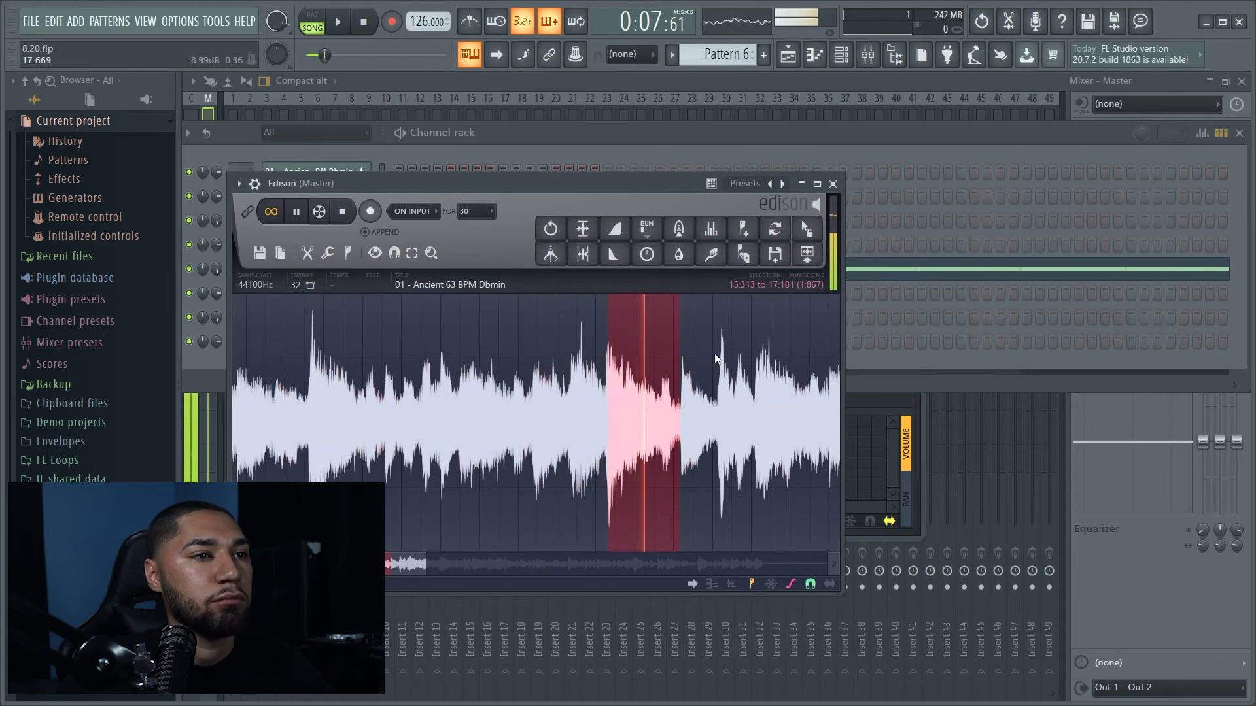
left_click_drag(806, 229, 313, 422)
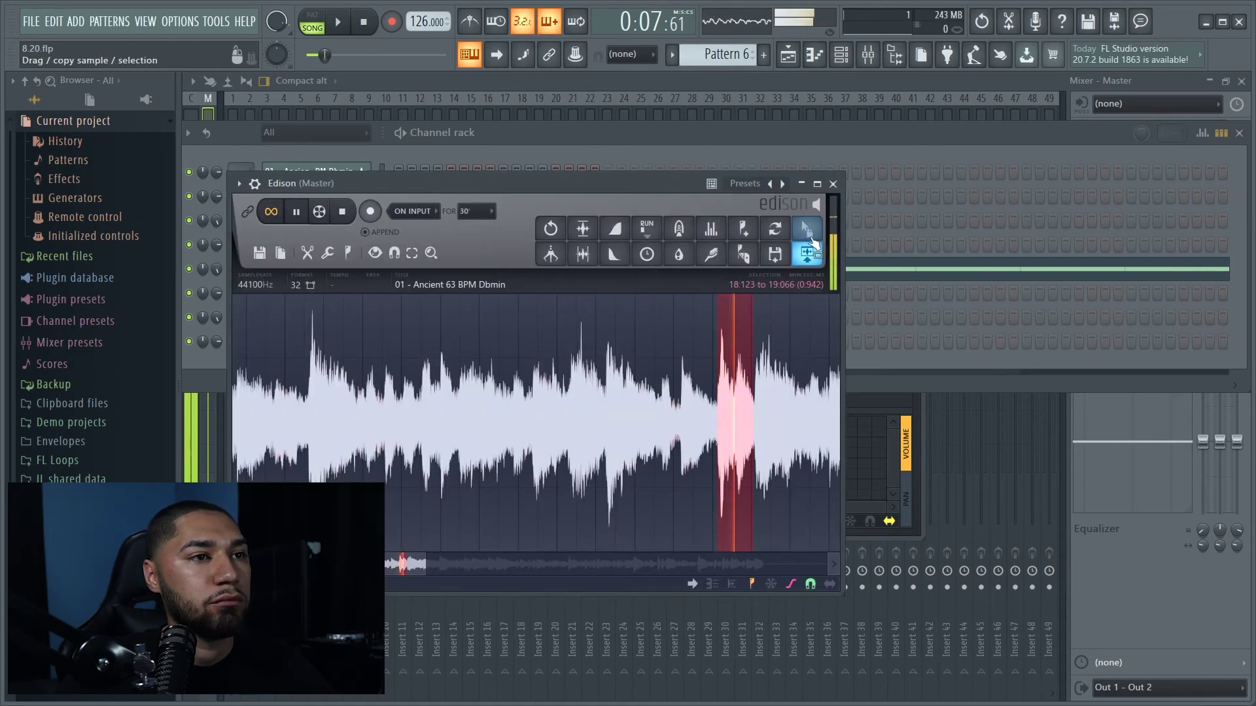
left_click_drag(805, 229, 368, 422)
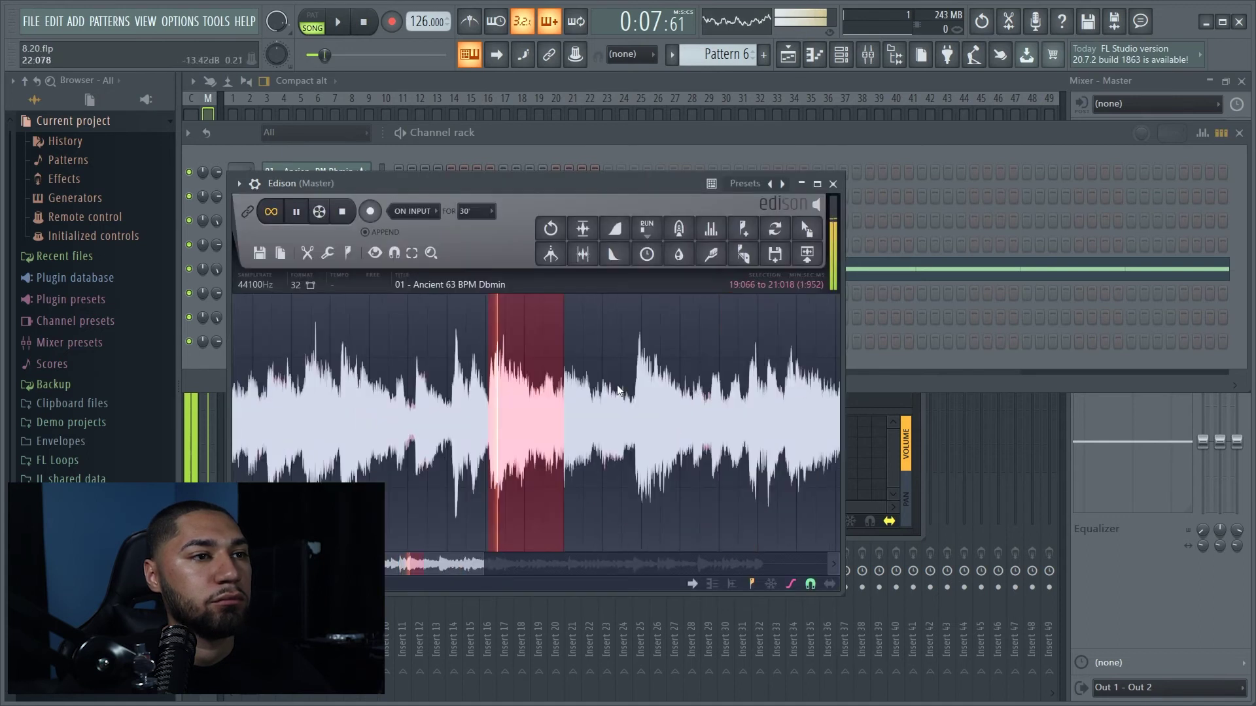
left_click_drag(806, 228, 451, 418)
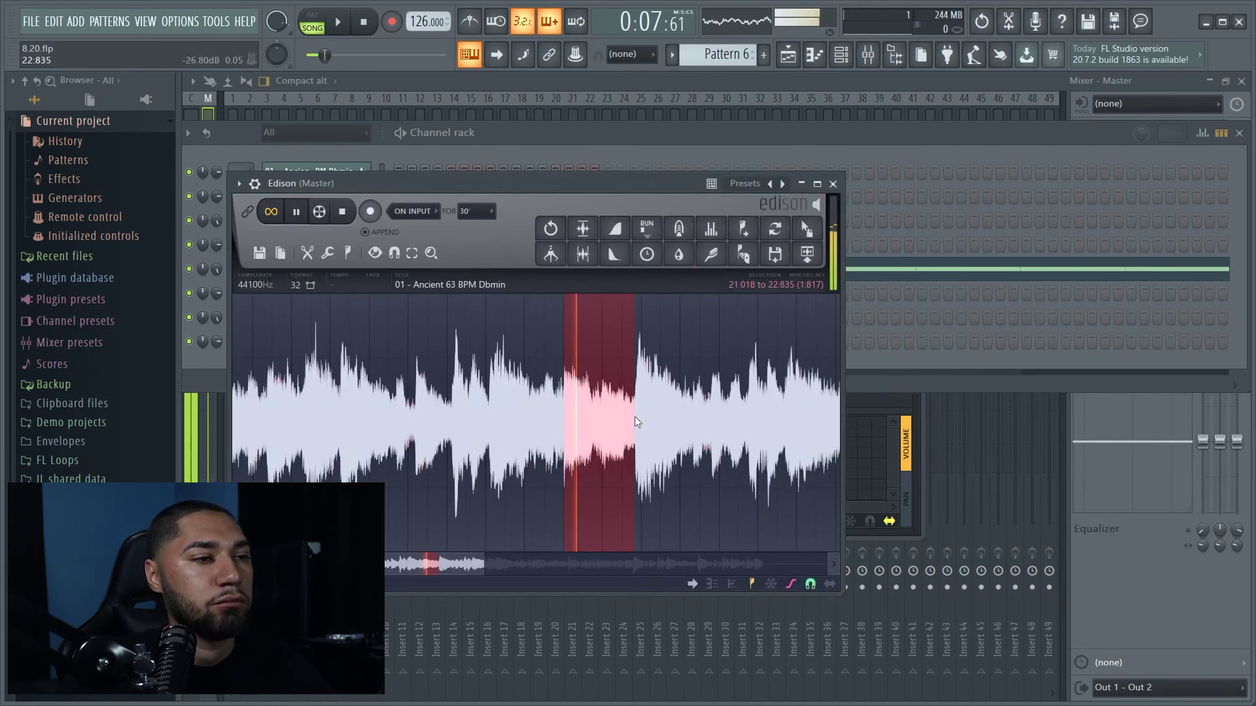
left_click_drag(820, 239, 491, 414)
Bring the FPC holding the Ancient slices to the front for playing on the controller
left_click(542, 513)
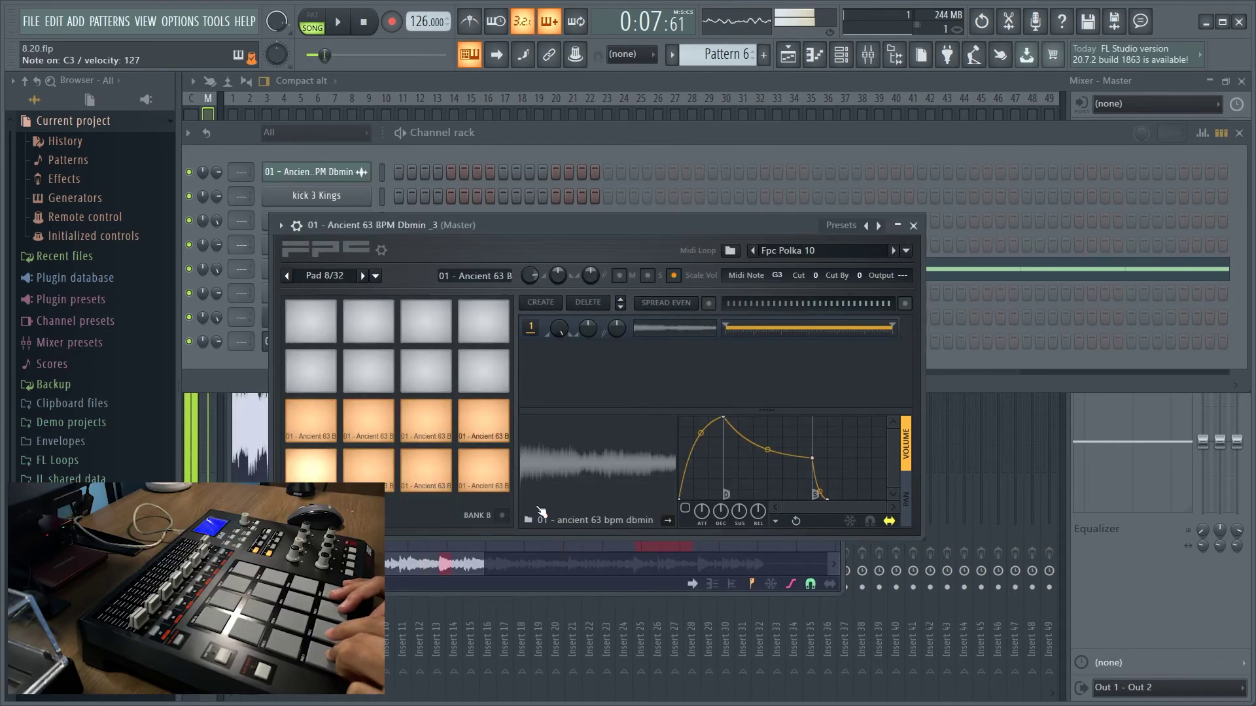